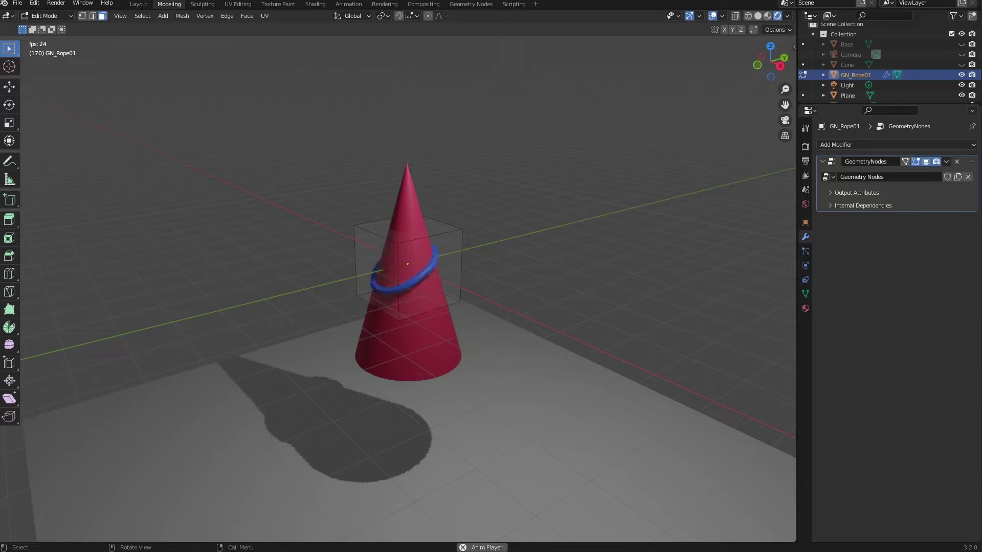
Open the Geometry Nodes workspace and turn off the Switch node fed by the Base and Cone objects.
{"action": "mouse_move", "coordinate": [8, 551]}
{"action": "left_mouse_down"}
{"action": "mouse_move", "coordinate": [9, 534]}
{"action": "mouse_move", "coordinate": [10, 545]}
{"action": "left_mouse_up"}
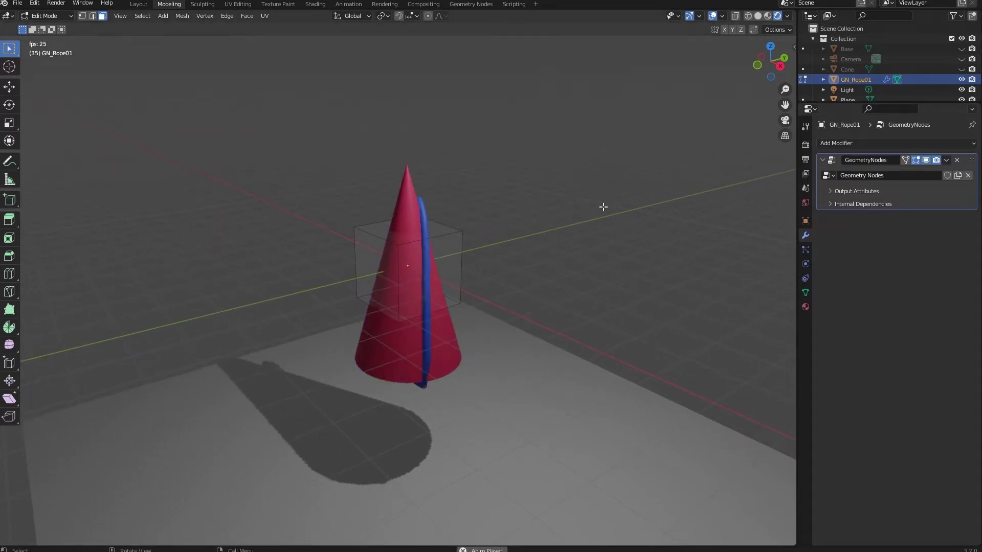
{"action": "left_click", "coordinate": [471, 4]}
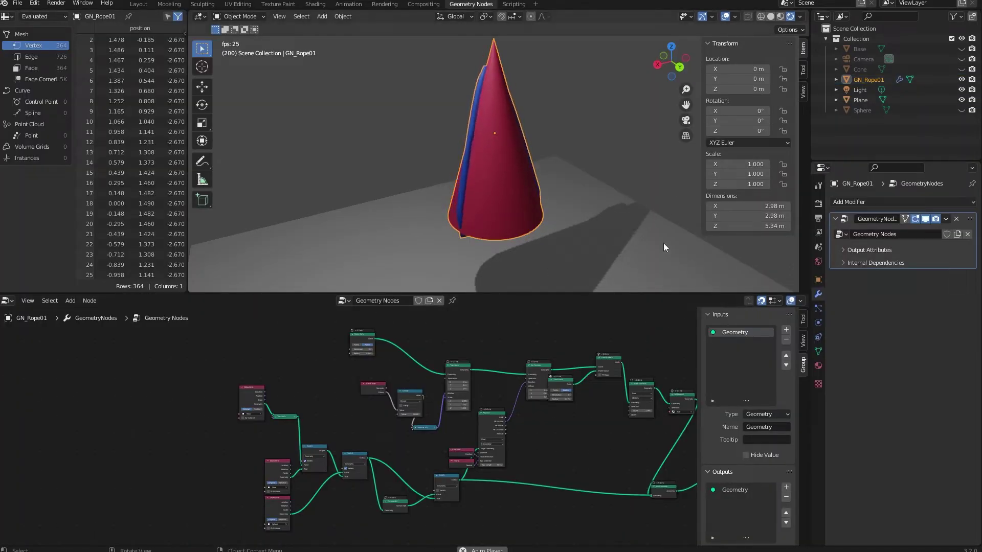
{"action": "scroll", "coordinate": [327, 332], "scroll_direction": "up", "scroll_amount": 4}
{"action": "middle_click_drag", "start_coordinate": [233, 453], "coordinate": [309, 424]}
{"action": "middle_click_drag", "start_coordinate": [397, 467], "coordinate": [364, 308]}
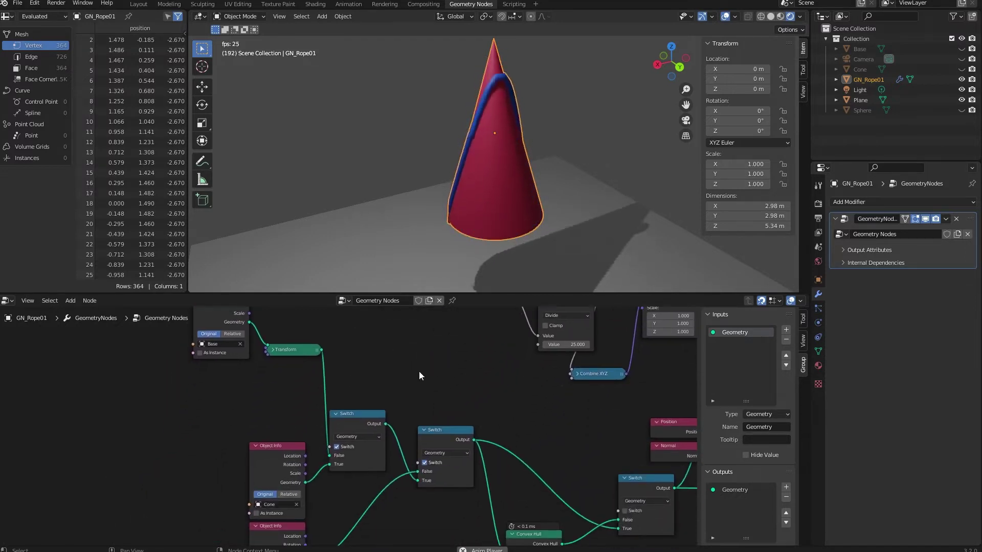
{"action": "left_click", "coordinate": [348, 451]}
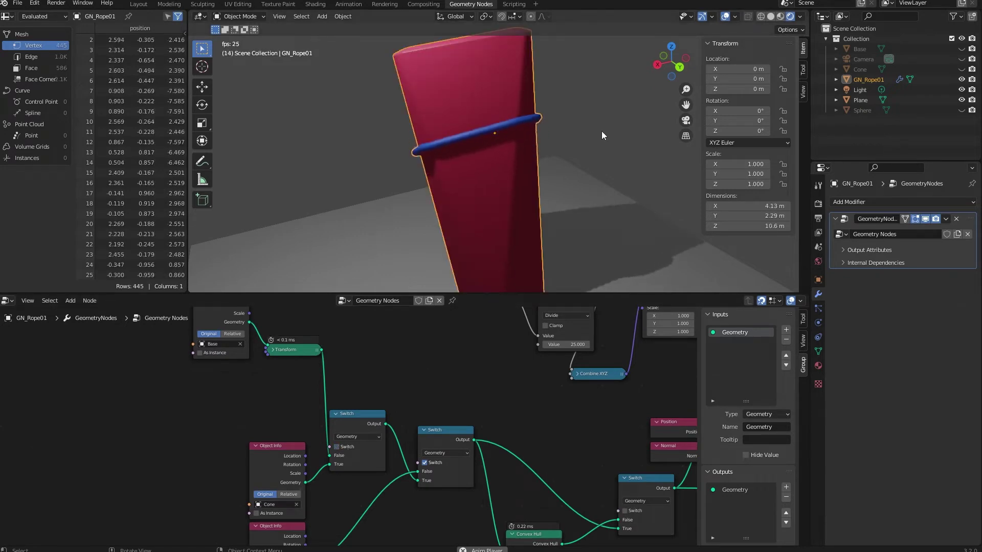
{"action": "middle_click_drag", "start_coordinate": [593, 143], "coordinate": [640, 163]}
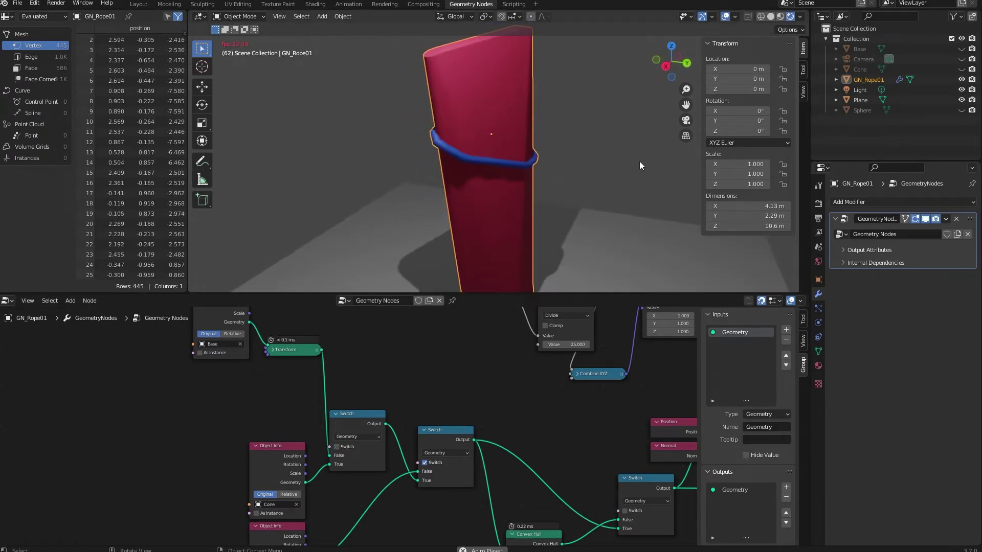
Reposition the Scene Time, Divide, Combine XYZ and rope Curve Circle nodes, and deselect the object.
{"action": "middle_click_drag", "start_coordinate": [397, 376], "coordinate": [368, 546]}
{"action": "middle_click_drag", "start_coordinate": [418, 423], "coordinate": [363, 466]}
{"action": "left_click_drag", "start_coordinate": [353, 407], "coordinate": [360, 440]}
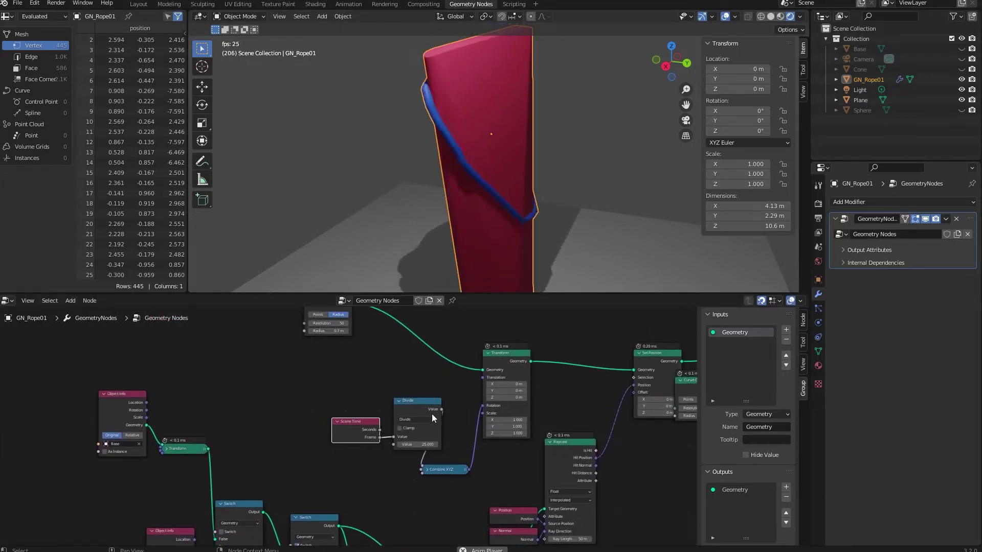
{"action": "left_click_drag", "start_coordinate": [416, 409], "coordinate": [431, 417]}
{"action": "left_click_drag", "start_coordinate": [451, 471], "coordinate": [464, 471]}
{"action": "middle_click_drag", "start_coordinate": [360, 370], "coordinate": [276, 459]}
{"action": "left_click_drag", "start_coordinate": [248, 384], "coordinate": [268, 394]}
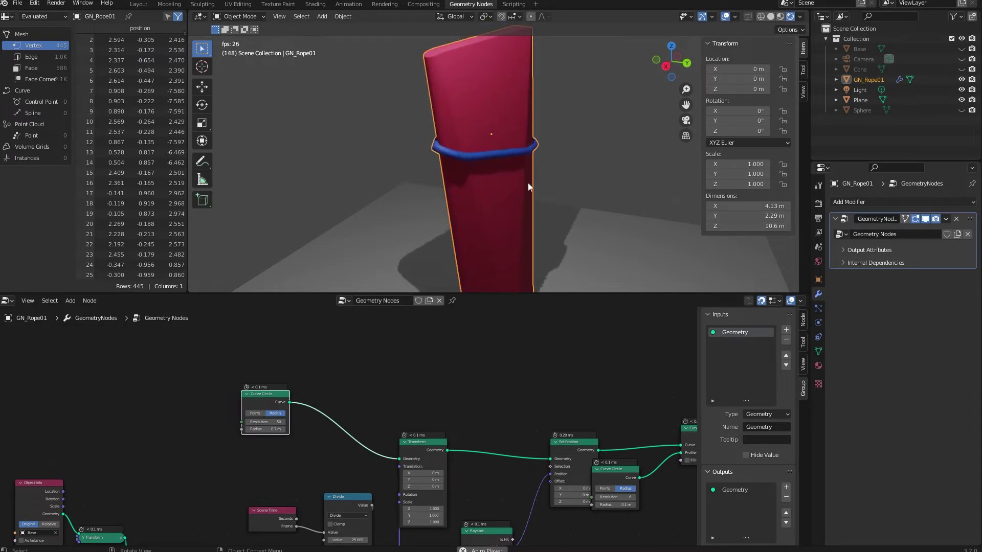
{"action": "left_click", "coordinate": [602, 170]}
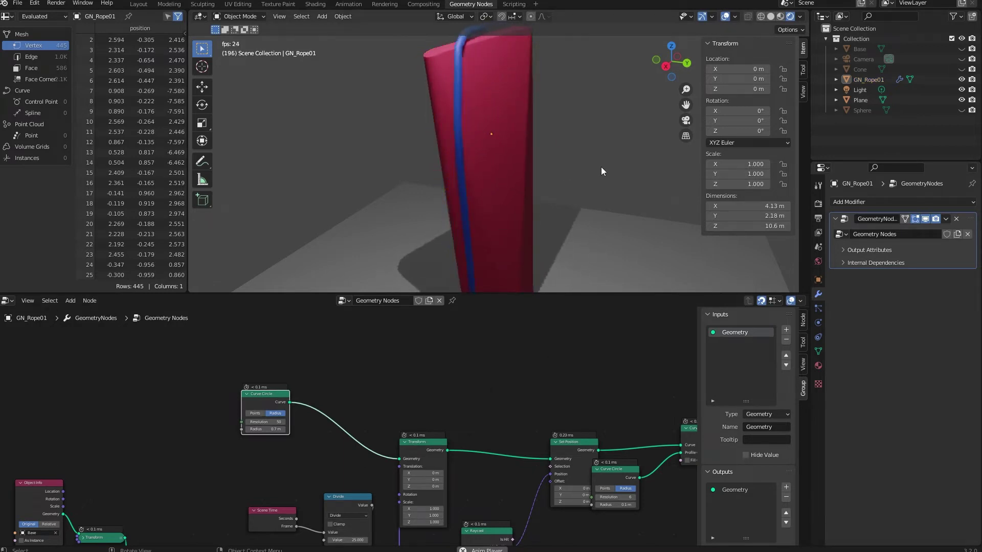
{"action": "middle_click_drag", "start_coordinate": [596, 179], "coordinate": [578, 166]}
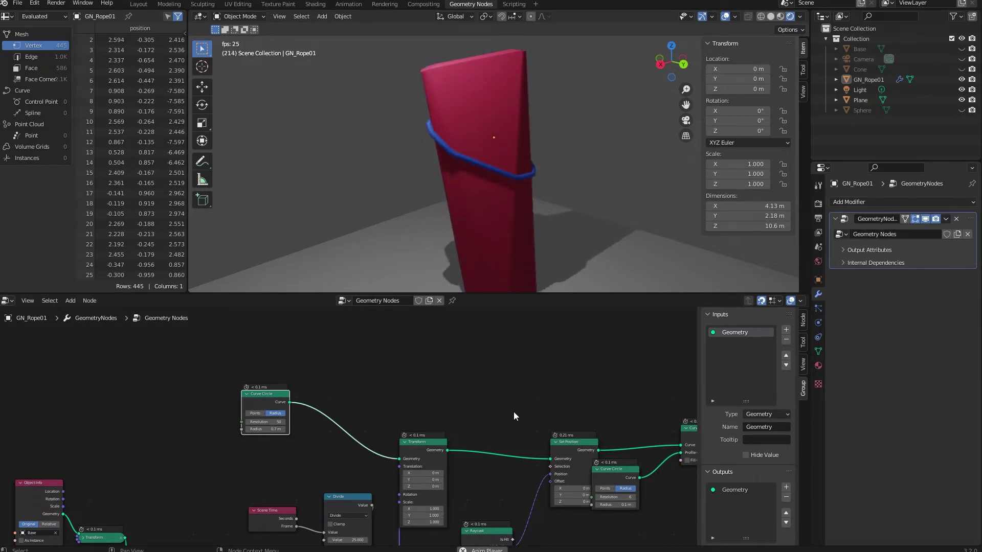
Enlarge the node editor by shrinking the 3D viewport above it and narrowing the properties editor beside it.
{"action": "middle_click_drag", "start_coordinate": [577, 505], "coordinate": [461, 419]}
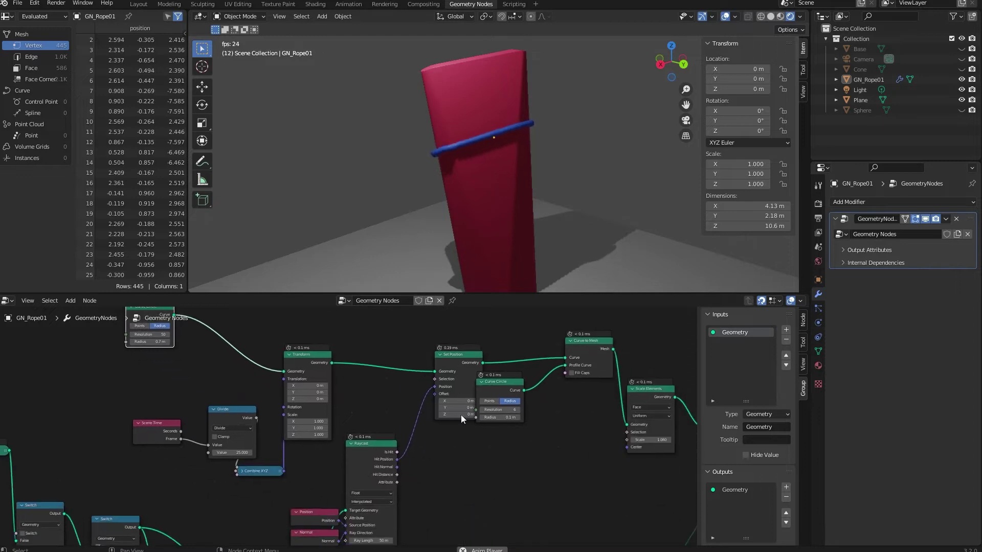
{"action": "middle_click_drag", "start_coordinate": [487, 484], "coordinate": [523, 425]}
{"action": "scroll", "coordinate": [504, 414], "scroll_direction": "up", "scroll_amount": 2}
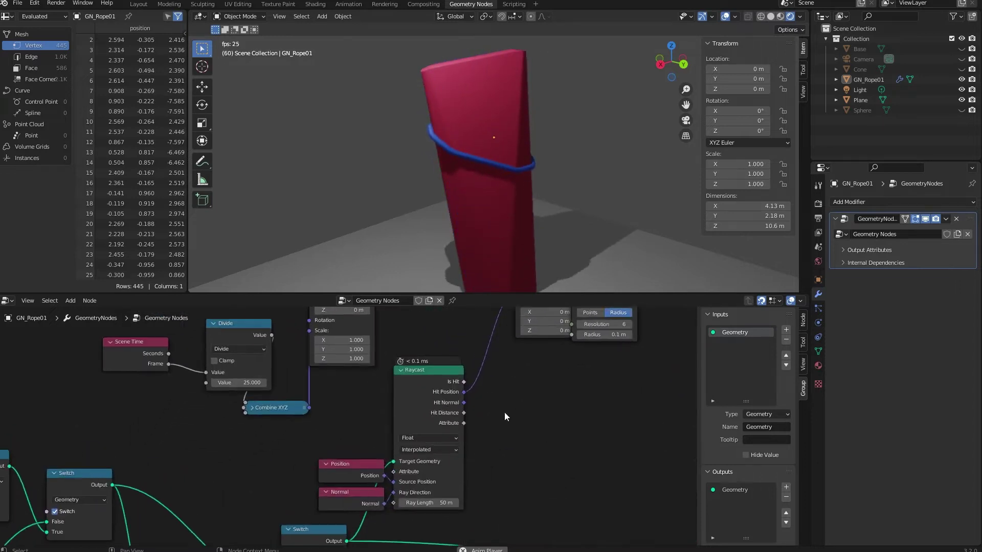
{"action": "scroll", "coordinate": [504, 412], "scroll_direction": "up", "scroll_amount": 1}
{"action": "left_click_drag", "start_coordinate": [450, 296], "coordinate": [450, 176]}
{"action": "scroll", "coordinate": [557, 327], "scroll_direction": "up", "scroll_amount": 1}
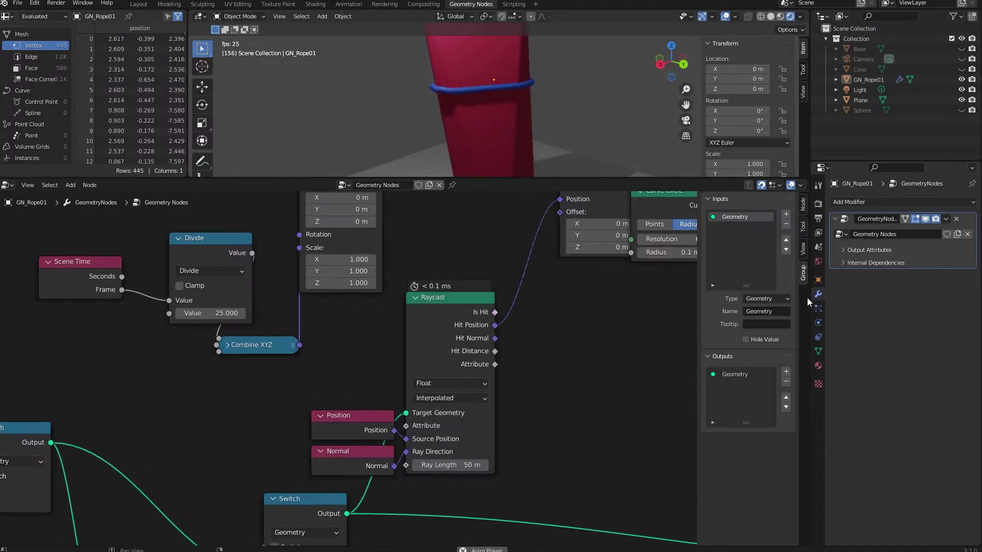
{"action": "left_click_drag", "start_coordinate": [809, 301], "coordinate": [945, 310]}
Bring the Group Output beside the 0.7 m Curve Circle and feed the circle's curve into it.
{"action": "scroll", "coordinate": [634, 399], "scroll_direction": "down", "scroll_amount": 3}
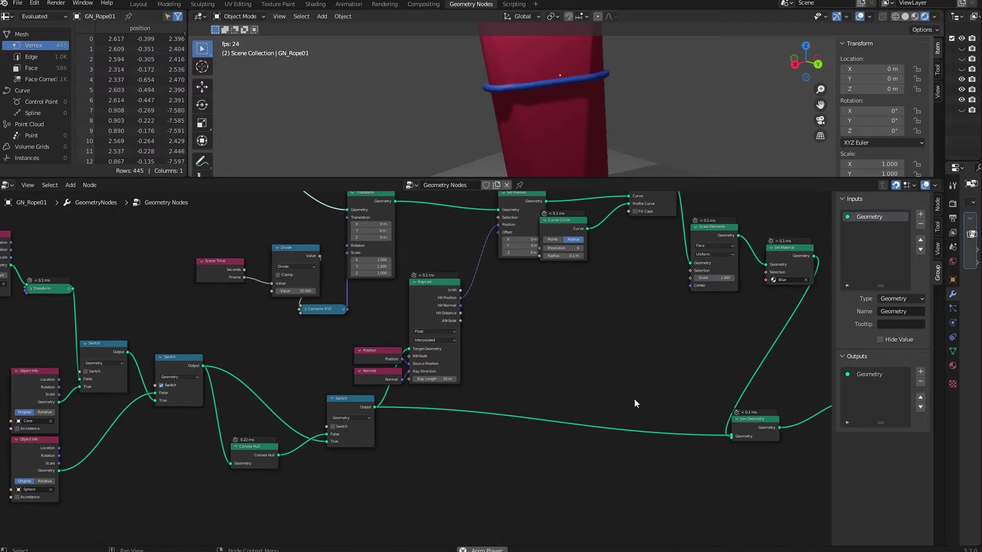
{"action": "middle_click_drag", "start_coordinate": [635, 399], "coordinate": [485, 465]}
{"action": "right_click_drag", "start_coordinate": [692, 460], "coordinate": [690, 488], "text": "ctrl"}
{"action": "left_click_drag", "start_coordinate": [729, 457], "coordinate": [174, 231]}
{"action": "middle_click_drag", "start_coordinate": [174, 230], "coordinate": [403, 341]}
{"action": "left_click_drag", "start_coordinate": [316, 330], "coordinate": [372, 336]}
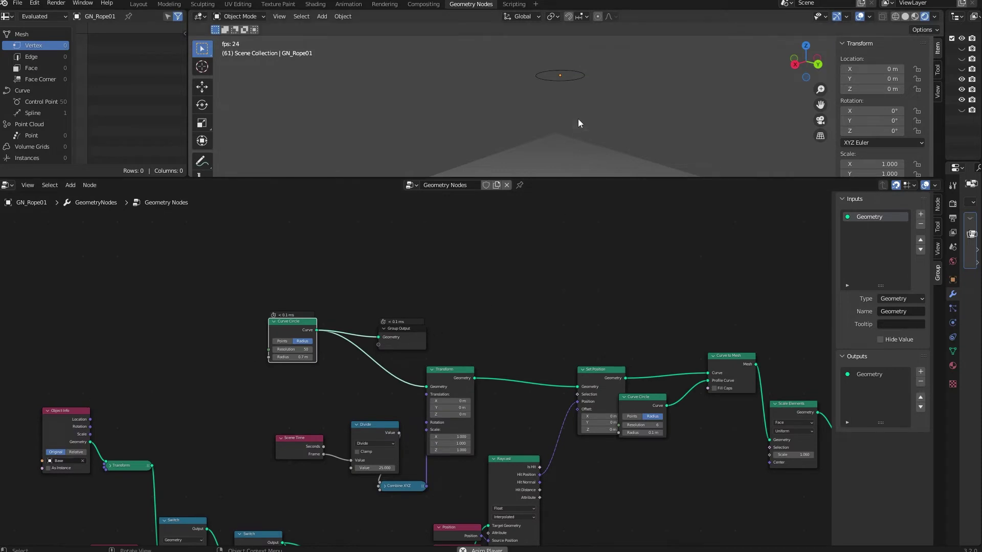
{"action": "mouse_move", "coordinate": [578, 123]}
{"action": "middle_mouse_down"}
{"action": "mouse_move", "coordinate": [602, 130]}
{"action": "mouse_move", "coordinate": [598, 145]}
{"action": "mouse_move", "coordinate": [587, 135]}
{"action": "middle_mouse_up"}
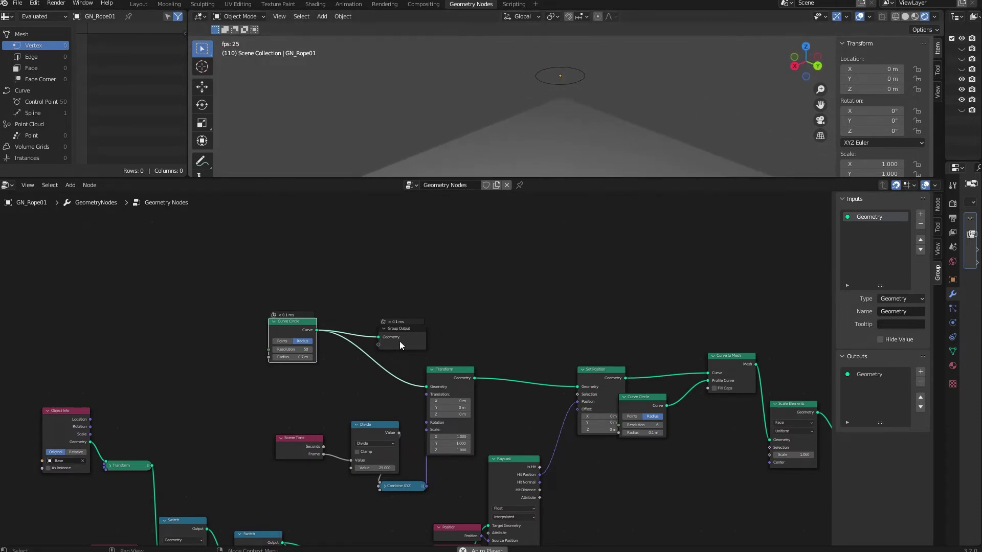
Move the Group Output past the Transform node and connect the Transform geometry to it.
{"action": "left_click_drag", "start_coordinate": [400, 345], "coordinate": [509, 332]}
{"action": "left_click", "coordinate": [476, 378]}
{"action": "scroll", "coordinate": [516, 361], "scroll_direction": "up", "scroll_amount": 2}
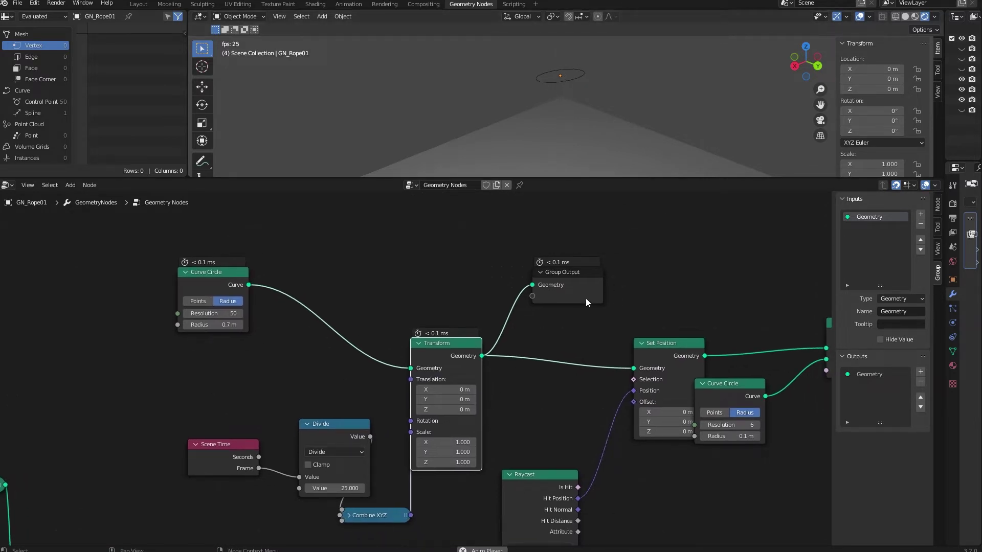
Move the Group Output next to the second geometry Switch node and connect that Switch's output to it.
{"action": "left_click_drag", "start_coordinate": [587, 294], "coordinate": [253, 545]}
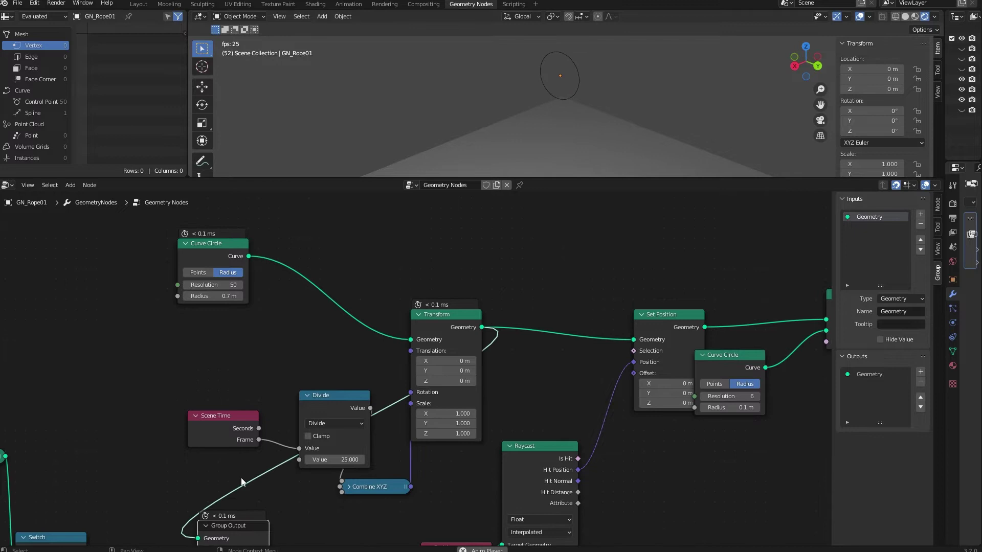
{"action": "middle_click_drag", "start_coordinate": [113, 430], "coordinate": [302, 280]}
{"action": "middle_click_drag", "start_coordinate": [526, 408], "coordinate": [377, 366]}
{"action": "left_click_drag", "start_coordinate": [294, 360], "coordinate": [379, 371]}
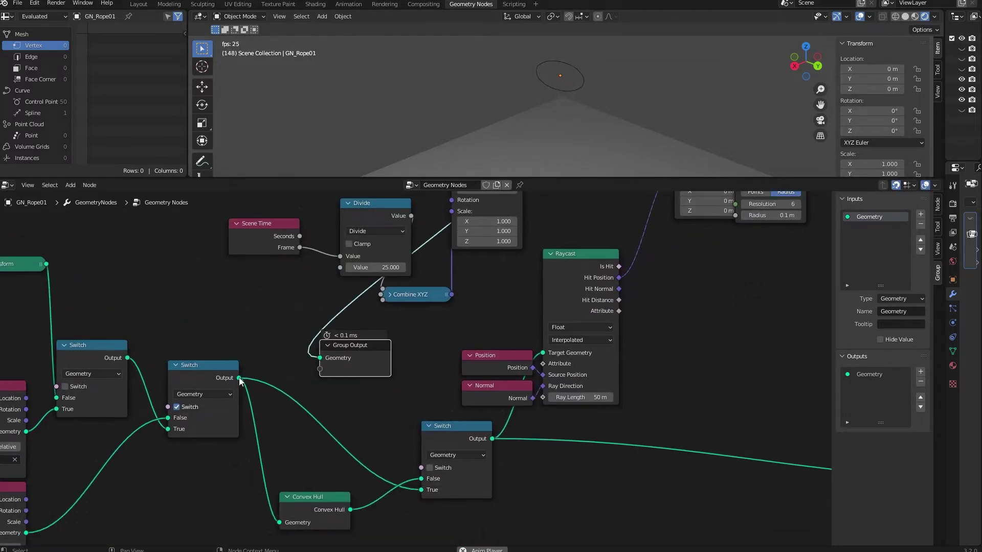
{"action": "left_click_drag", "start_coordinate": [240, 378], "coordinate": [320, 358]}
{"action": "middle_click_drag", "start_coordinate": [239, 310], "coordinate": [296, 345]}
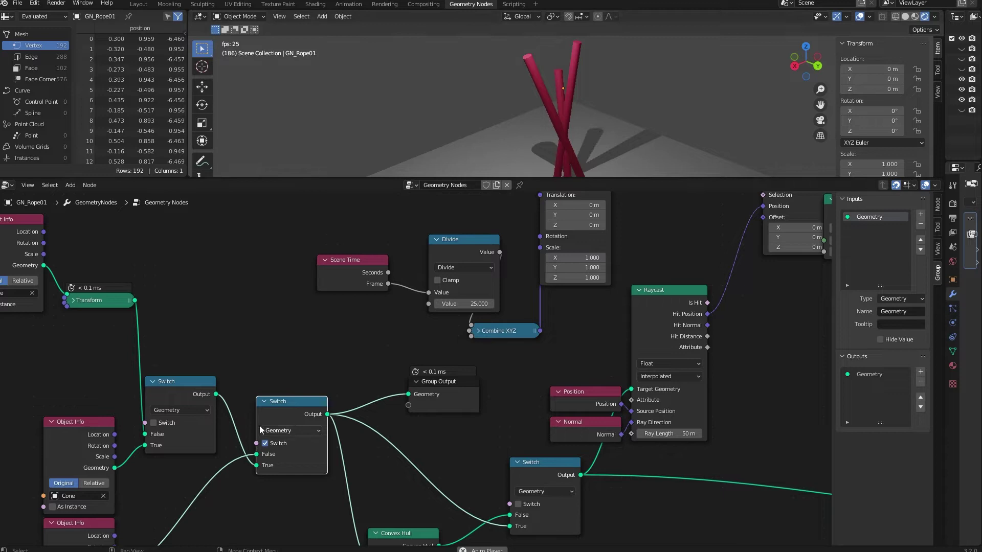
Toggle the two object-selecting Switch nodes to compare the source geometries, leaving the first off and the second on.
{"action": "left_click", "coordinate": [265, 444]}
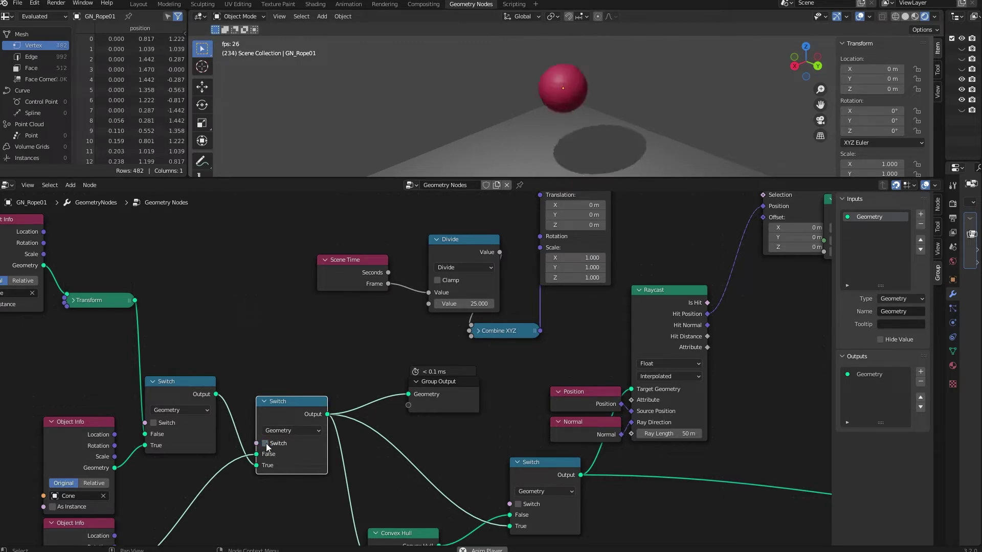
{"action": "left_click", "coordinate": [265, 444]}
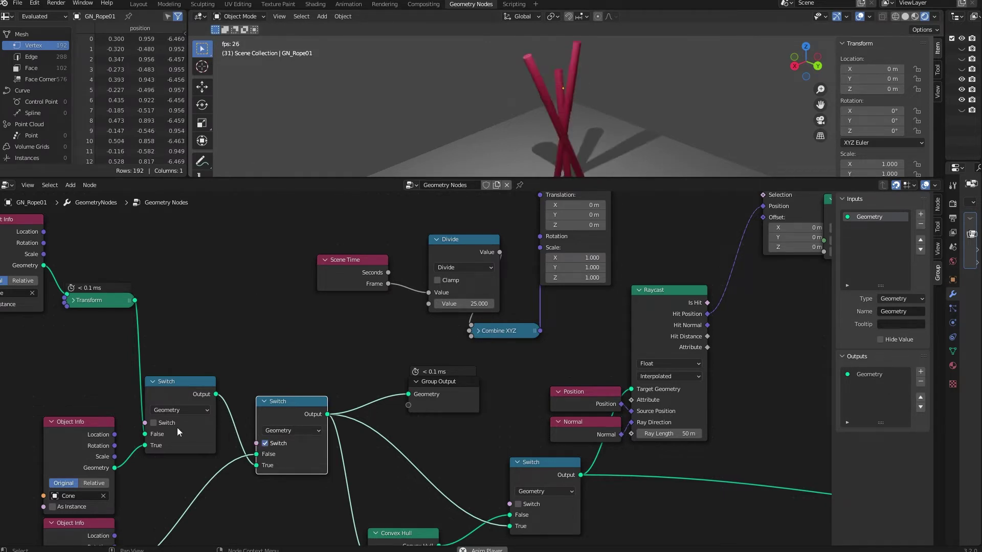
{"action": "left_click", "coordinate": [158, 425]}
{"action": "left_click", "coordinate": [159, 424]}
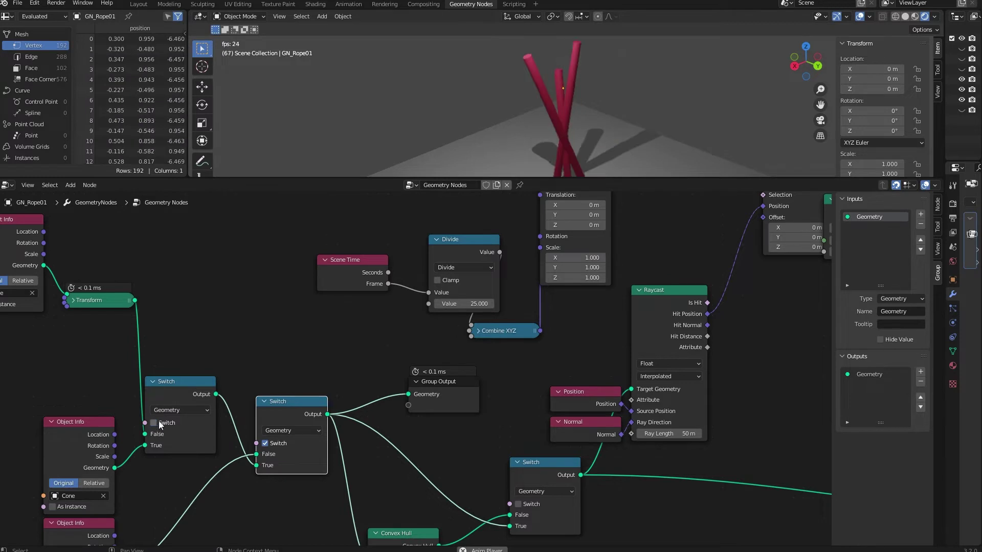
{"action": "left_click", "coordinate": [269, 444]}
{"action": "left_click", "coordinate": [270, 444]}
Place the Group Output below the Convex Hull node, connect the hull to it, and make the viewport taller.
{"action": "middle_click_drag", "start_coordinate": [492, 441], "coordinate": [403, 411]}
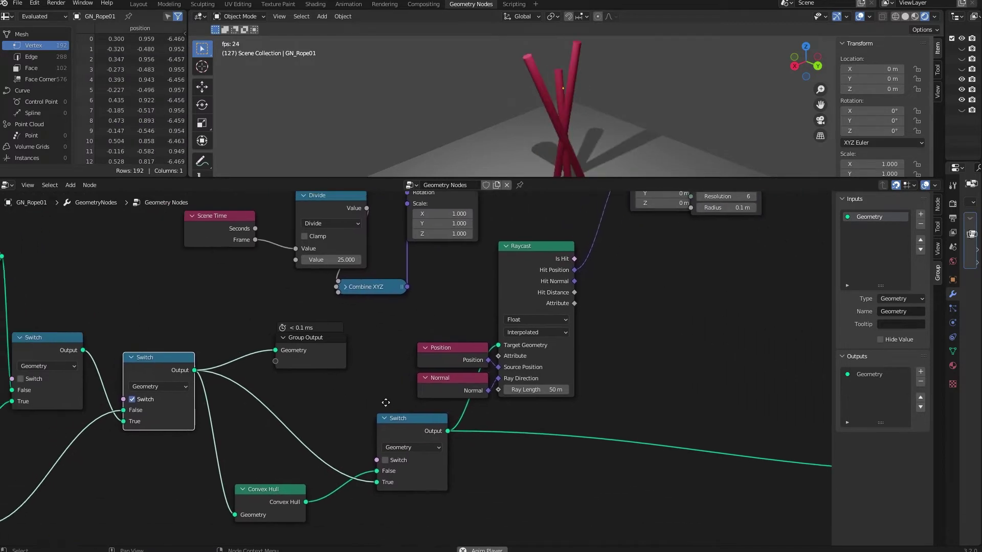
{"action": "middle_click_drag", "start_coordinate": [385, 402], "coordinate": [424, 401]}
{"action": "left_click_drag", "start_coordinate": [363, 359], "coordinate": [443, 531]}
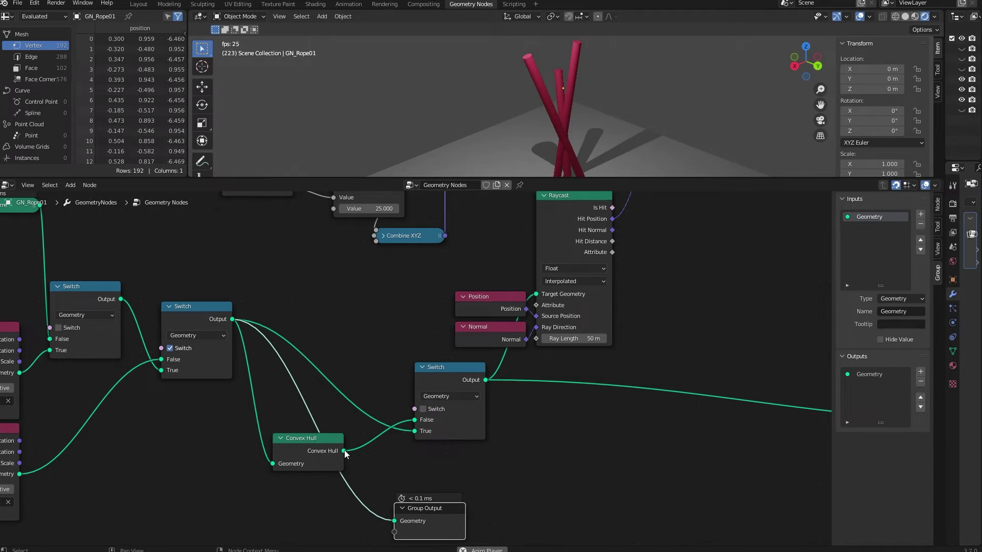
{"action": "left_click_drag", "start_coordinate": [345, 452], "coordinate": [394, 521]}
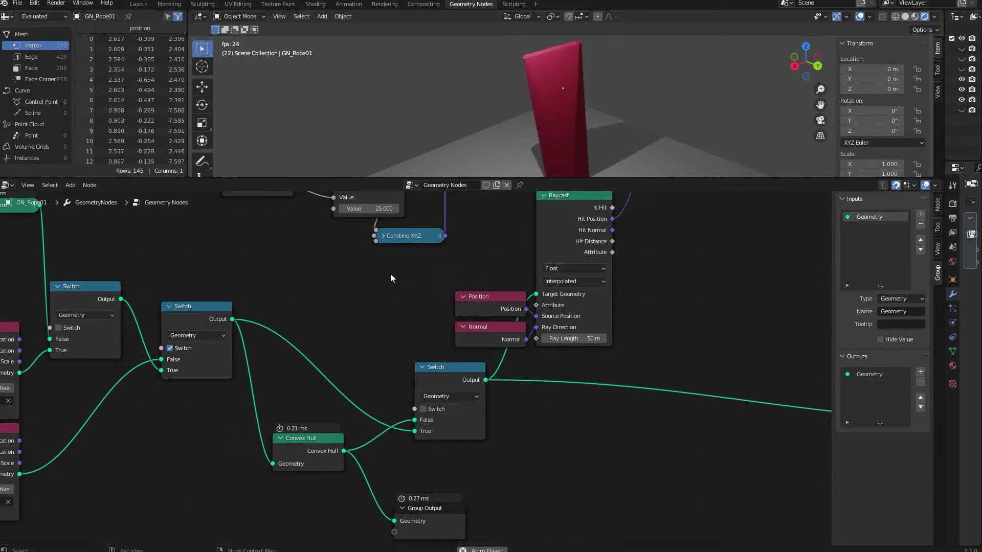
{"action": "middle_click_drag", "start_coordinate": [549, 124], "coordinate": [610, 126]}
{"action": "left_click_drag", "start_coordinate": [609, 179], "coordinate": [600, 221]}
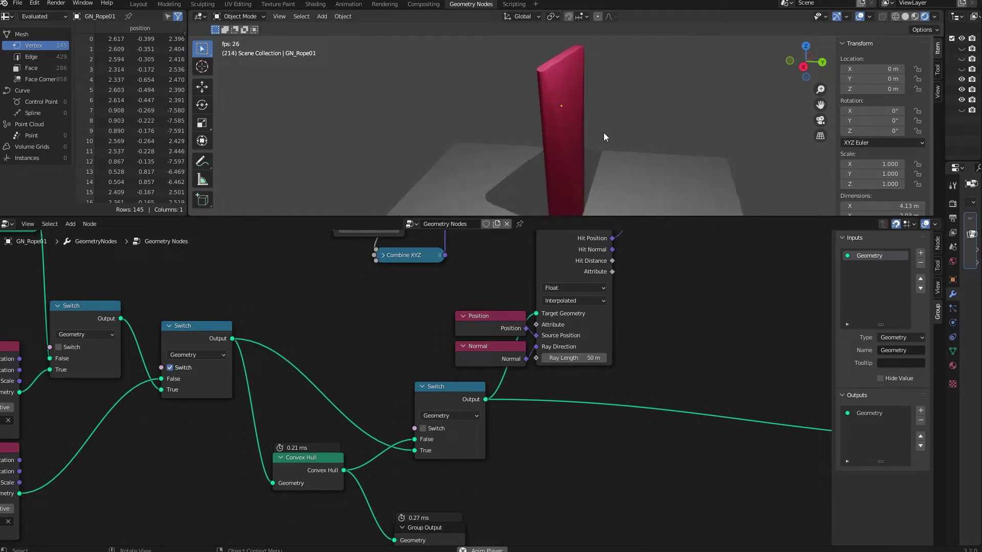
{"action": "middle_click_drag", "start_coordinate": [603, 133], "coordinate": [514, 118]}
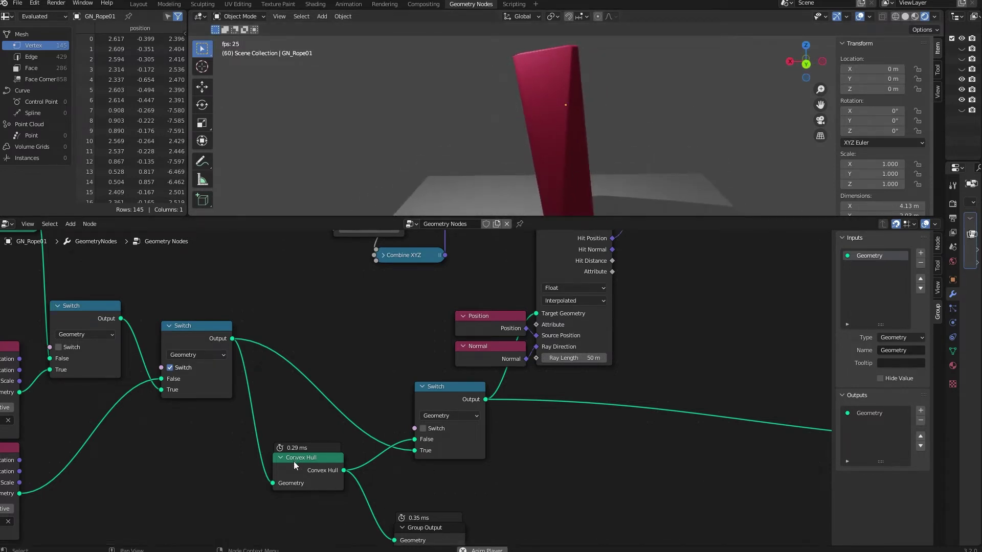
Nudge the Convex Hull node aside and temporarily mute it to compare the geometry with and without the hull.
{"action": "mouse_move", "coordinate": [294, 461]}
{"action": "left_mouse_down"}
{"action": "mouse_move", "coordinate": [307, 460]}
{"action": "mouse_move", "coordinate": [285, 462]}
{"action": "mouse_move", "coordinate": [304, 461]}
{"action": "left_mouse_up"}
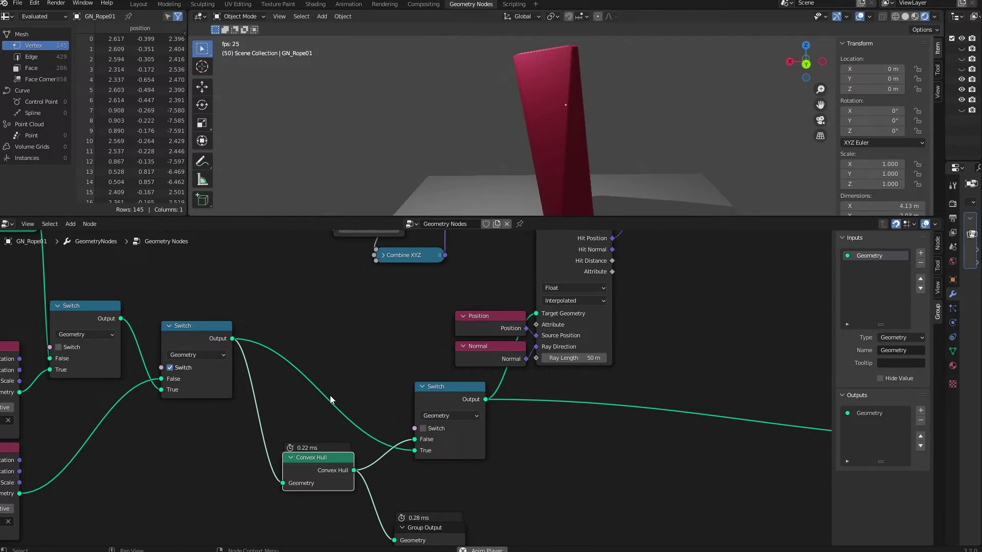
{"action": "middle_click_drag", "start_coordinate": [370, 409], "coordinate": [384, 374]}
{"action": "left_click_drag", "start_coordinate": [321, 423], "coordinate": [311, 433]}
{"action": "middle_click_drag", "start_coordinate": [380, 335], "coordinate": [428, 326]}
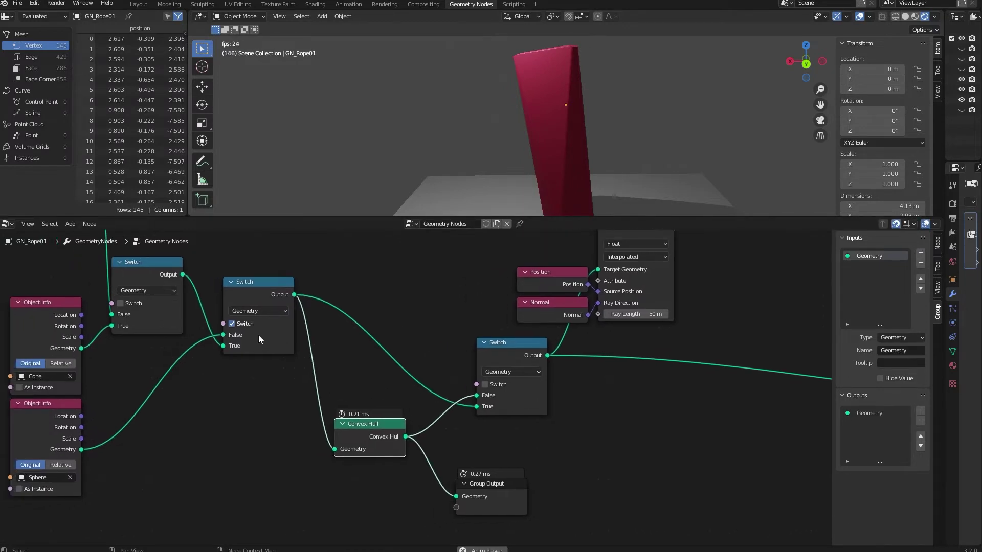
{"action": "key", "text": "m"}
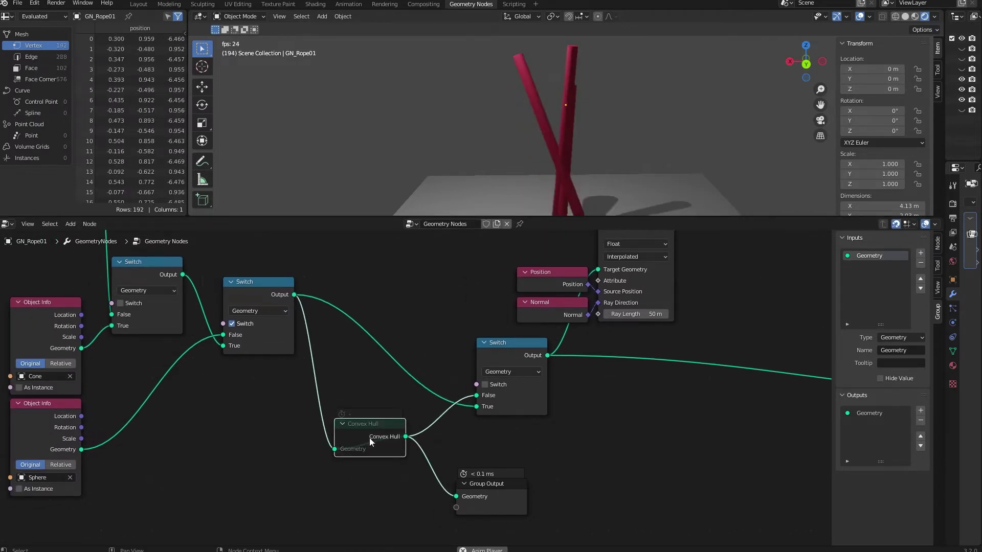
{"action": "middle_click_drag", "start_coordinate": [591, 136], "coordinate": [634, 173]}
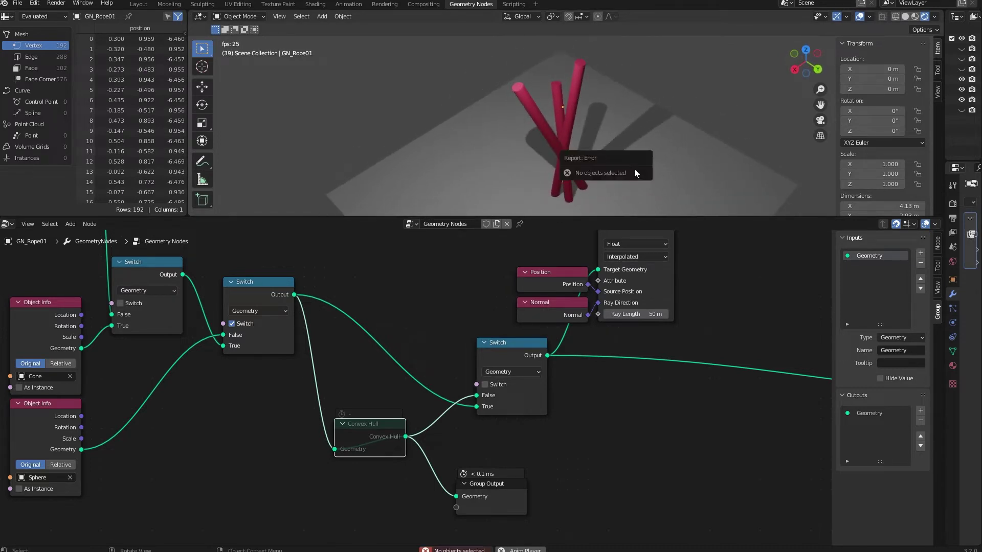
{"action": "key", "text": "m"}
{"action": "middle_click_drag", "start_coordinate": [752, 107], "coordinate": [677, 143]}
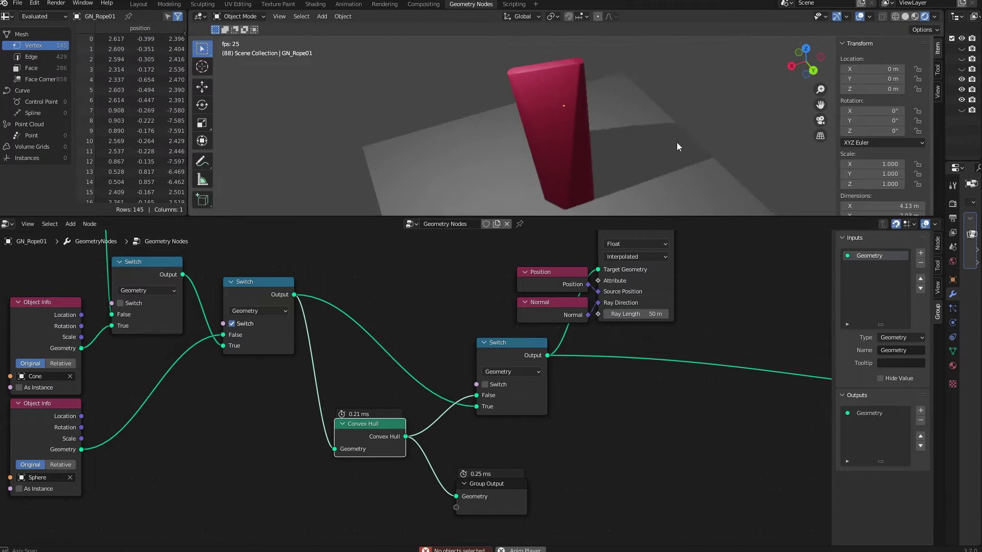
Move the Group Output beside the Raycast node and separate the Set Position node from the profile Curve Circle.
{"action": "left_click_drag", "start_coordinate": [500, 503], "coordinate": [676, 444]}
{"action": "middle_click_drag", "start_coordinate": [676, 440], "coordinate": [527, 449]}
{"action": "left_click_drag", "start_coordinate": [532, 475], "coordinate": [660, 281]}
{"action": "middle_click_drag", "start_coordinate": [542, 287], "coordinate": [504, 417]}
{"action": "middle_click_drag", "start_coordinate": [627, 351], "coordinate": [547, 398]}
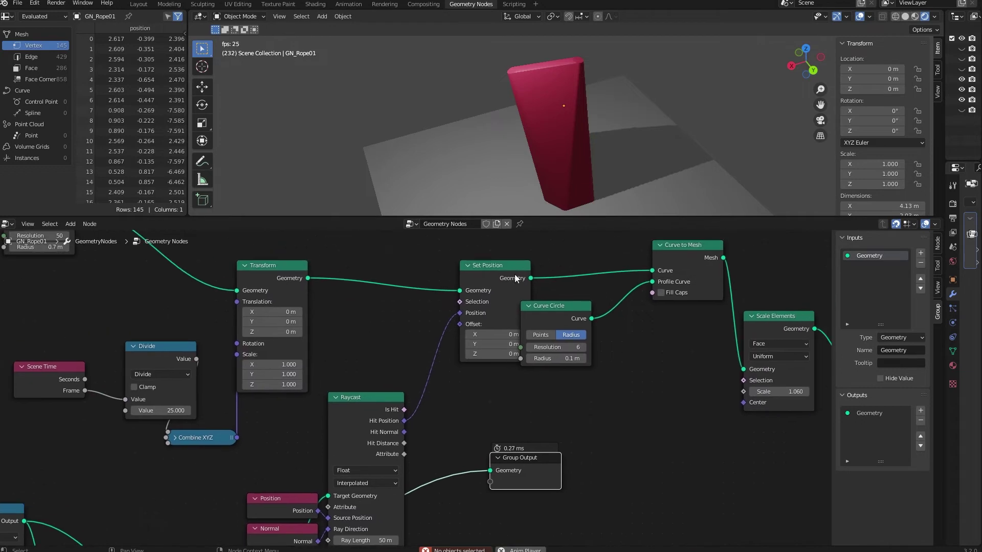
{"action": "left_click_drag", "start_coordinate": [514, 278], "coordinate": [494, 278]}
{"action": "left_click_drag", "start_coordinate": [554, 310], "coordinate": [594, 310]}
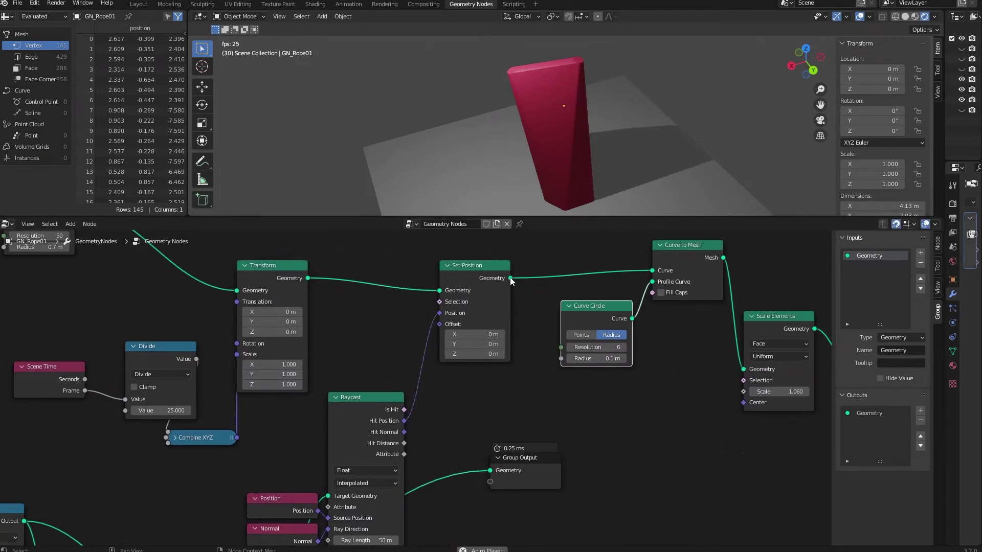
Move the Position and Normal nodes away from the Raycast node and stack them in a column.
{"action": "middle_click_drag", "start_coordinate": [258, 505], "coordinate": [372, 392]}
{"action": "left_click_drag", "start_coordinate": [394, 391], "coordinate": [333, 381]}
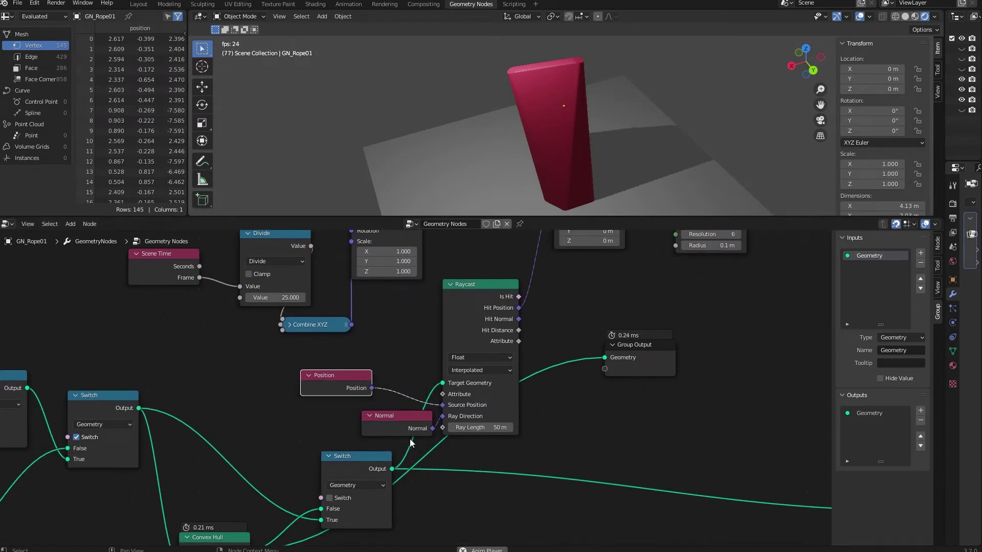
{"action": "left_click_drag", "start_coordinate": [397, 422], "coordinate": [338, 409]}
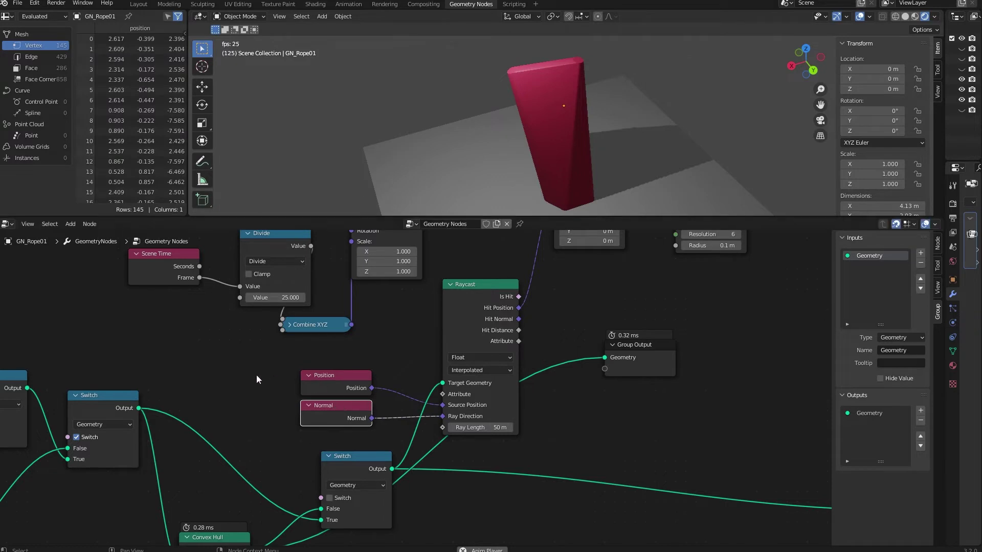
Move the Switch node that follows the Convex Hull slightly up, closer to the Position and Normal nodes.
{"action": "left_click_drag", "start_coordinate": [256, 375], "coordinate": [345, 434]}
{"action": "left_click", "coordinate": [368, 399]}
{"action": "middle_click_drag", "start_coordinate": [467, 332], "coordinate": [470, 351]}
{"action": "middle_click_drag", "start_coordinate": [384, 373], "coordinate": [402, 344]}
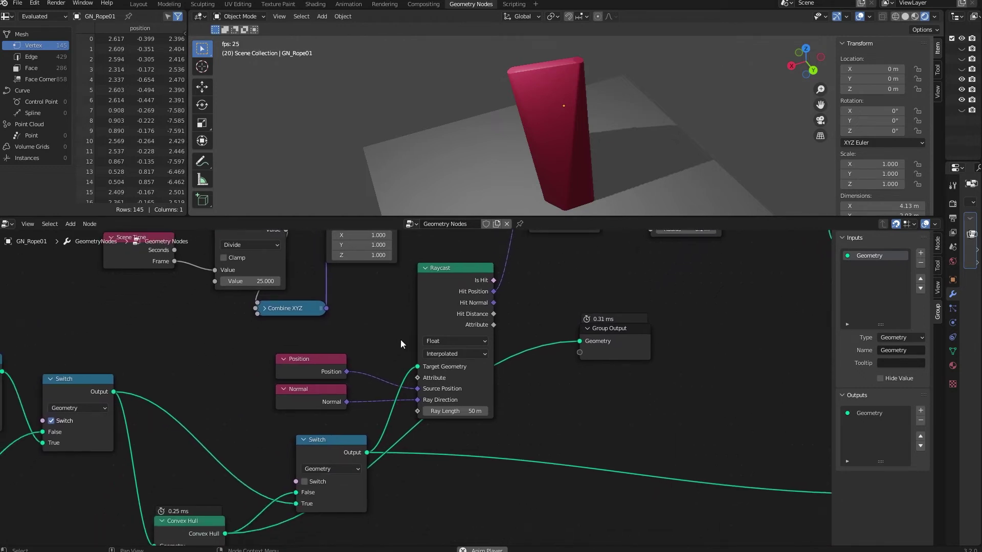
{"action": "left_click_drag", "start_coordinate": [337, 453], "coordinate": [337, 442]}
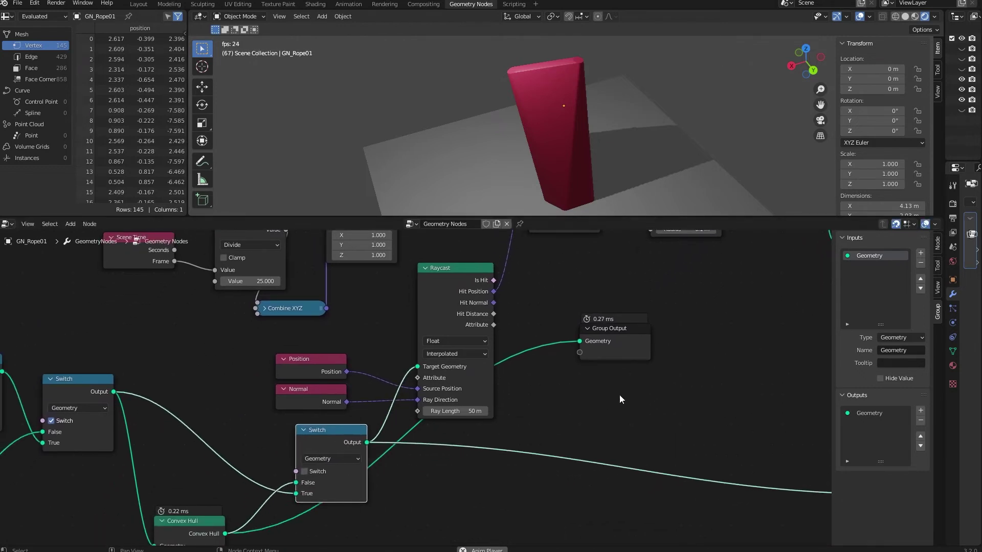
Connect the Set Position geometry to the Group Output and move the Group Output farther from the Raycast node.
{"action": "middle_click_drag", "start_coordinate": [620, 293], "coordinate": [602, 367]}
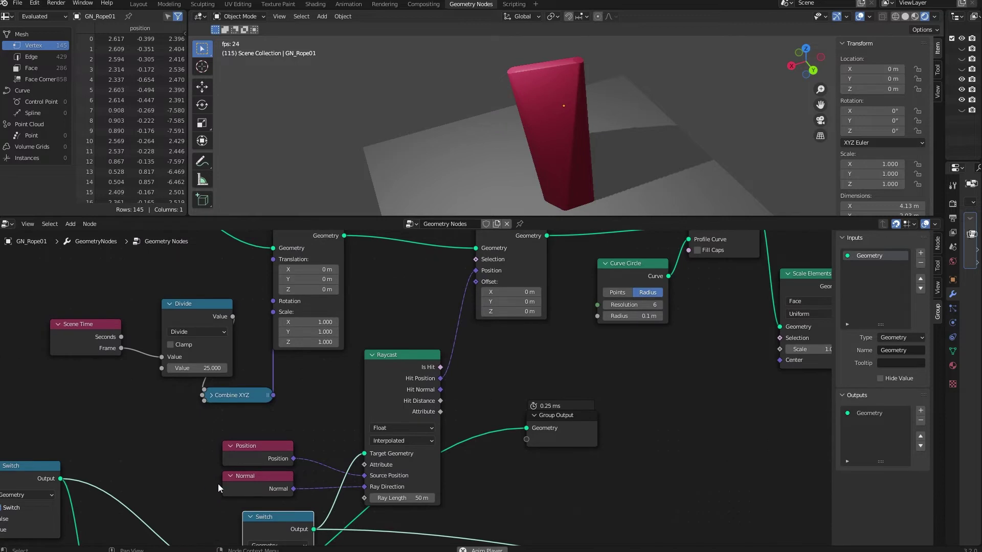
{"action": "middle_click_drag", "start_coordinate": [219, 488], "coordinate": [278, 424]}
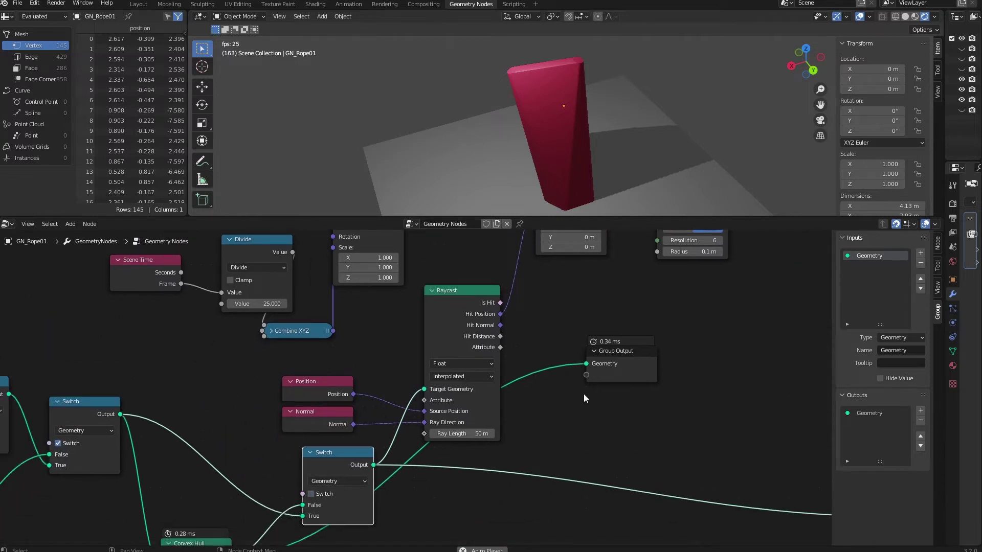
{"action": "middle_click_drag", "start_coordinate": [586, 399], "coordinate": [478, 438]}
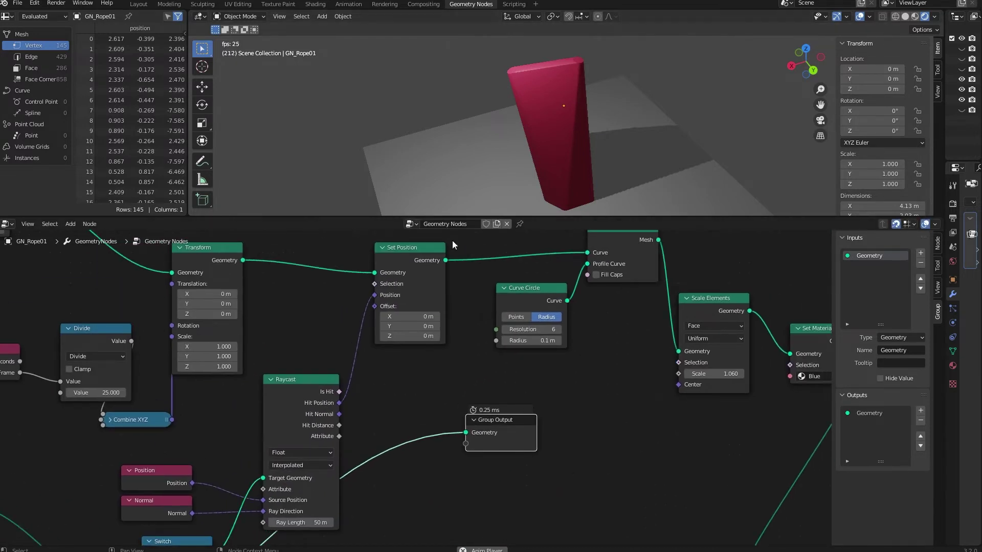
{"action": "left_click_drag", "start_coordinate": [446, 260], "coordinate": [465, 432]}
{"action": "left_click_drag", "start_coordinate": [511, 439], "coordinate": [601, 466]}
{"action": "middle_click_drag", "start_coordinate": [542, 458], "coordinate": [528, 385]}
{"action": "scroll", "coordinate": [517, 415], "scroll_direction": "down", "scroll_amount": 2}
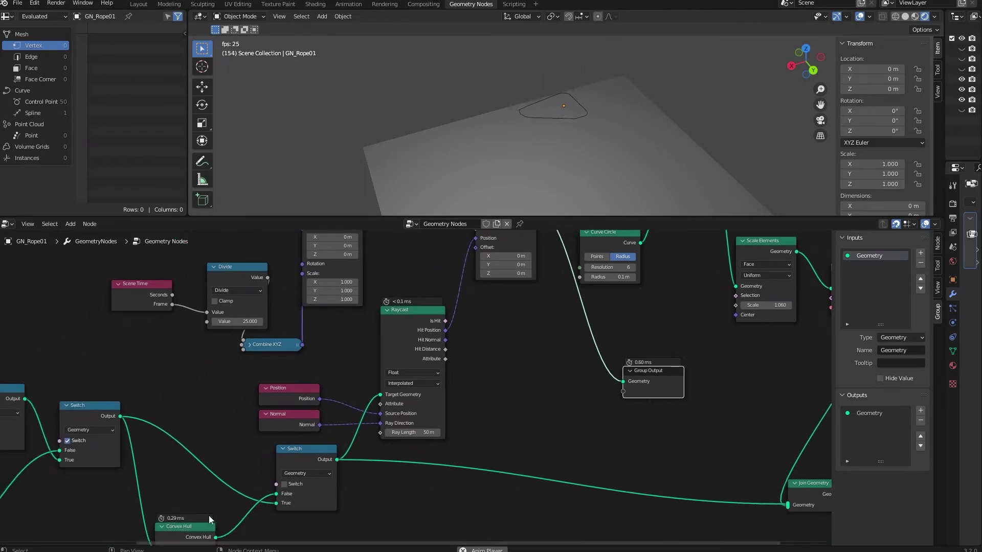
Nudge the Convex Hull node up toward its Switch and mute it to inspect the raycast curve without the hull.
{"action": "middle_click_drag", "start_coordinate": [193, 513], "coordinate": [196, 495]}
{"action": "left_click_drag", "start_coordinate": [187, 510], "coordinate": [196, 493]}
{"action": "middle_click_drag", "start_coordinate": [513, 396], "coordinate": [529, 396]}
{"action": "key", "text": "m"}
{"action": "middle_click_drag", "start_coordinate": [592, 131], "coordinate": [612, 172]}
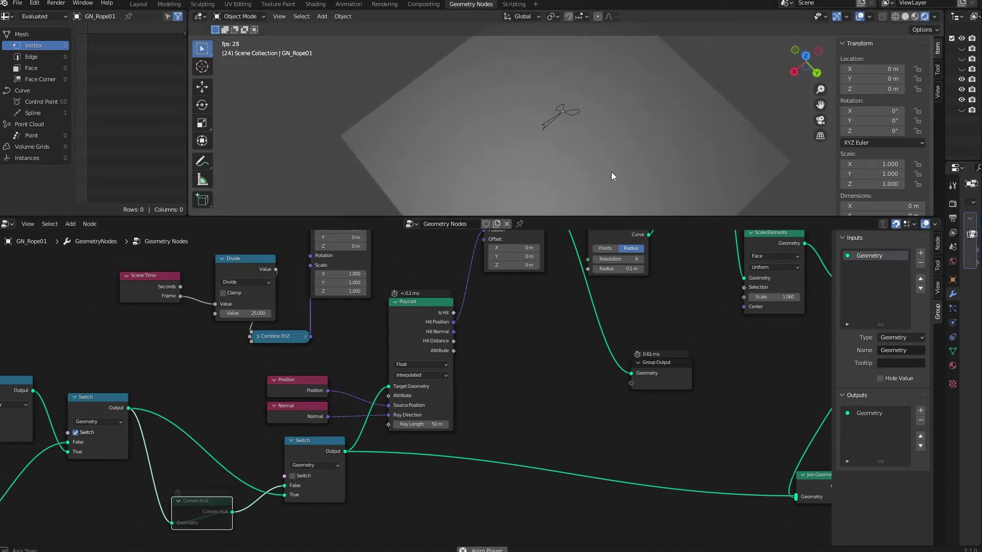
{"action": "middle_click_drag", "start_coordinate": [514, 348], "coordinate": [521, 368]}
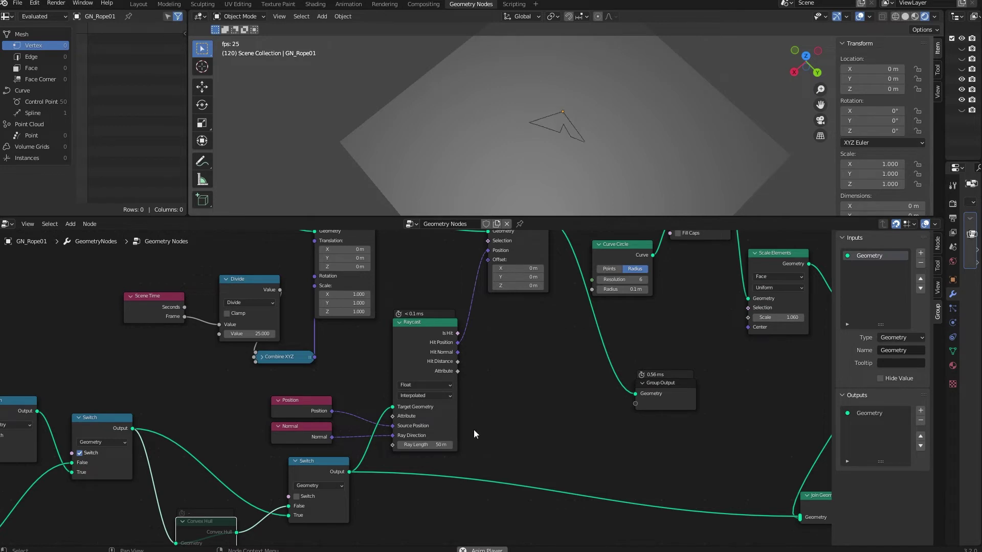
Add a Join Geometry node between Set Position and the Group Output, and connect the source object's Switch output to it.
{"action": "middle_click_drag", "start_coordinate": [613, 416], "coordinate": [569, 426]}
{"action": "left_click_drag", "start_coordinate": [634, 394], "coordinate": [661, 395]}
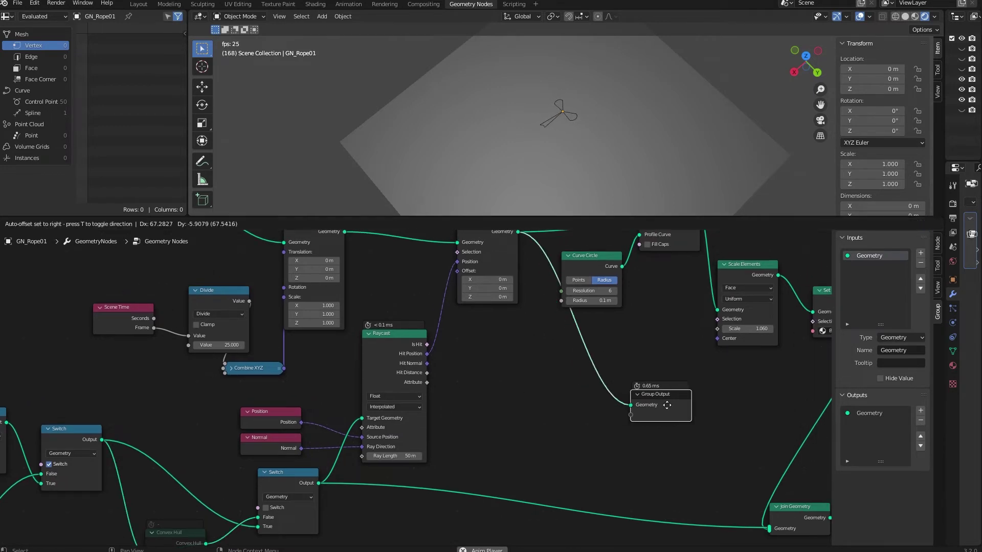
{"action": "key", "text": "shift+a"}
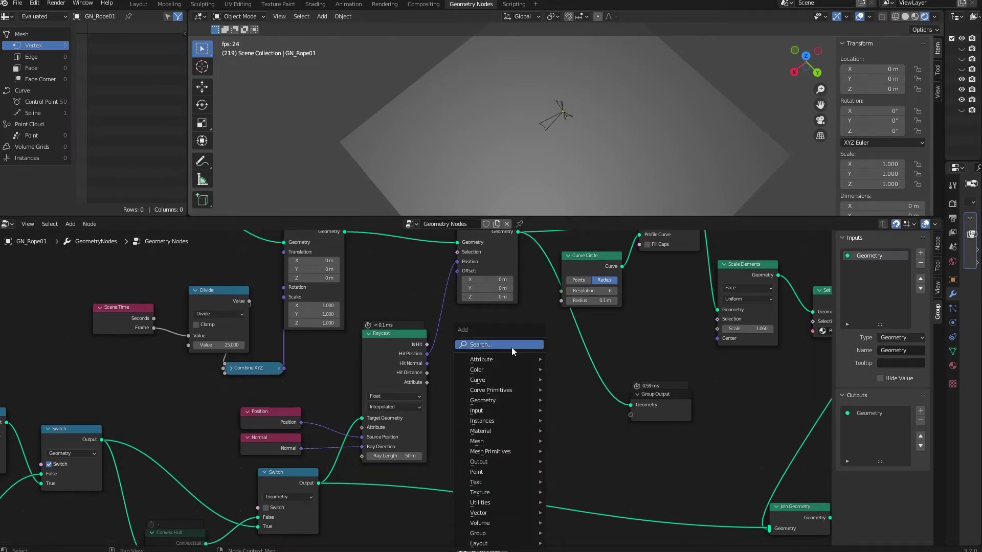
{"action": "type", "text": "join"}
{"action": "key", "text": "Return"}
{"action": "left_click", "coordinate": [553, 373]}
{"action": "left_click_drag", "start_coordinate": [101, 440], "coordinate": [553, 373]}
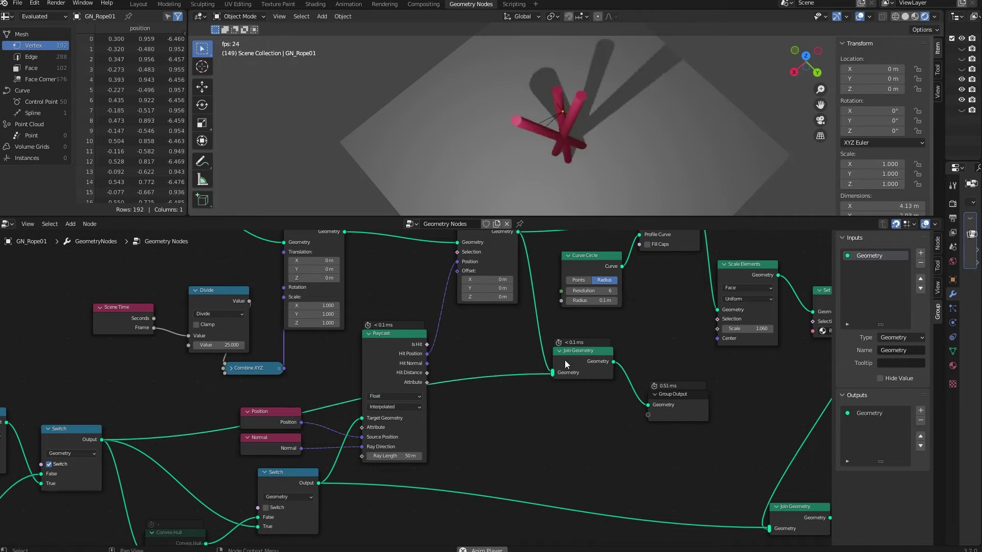
{"action": "middle_click_drag", "start_coordinate": [567, 122], "coordinate": [644, 144]}
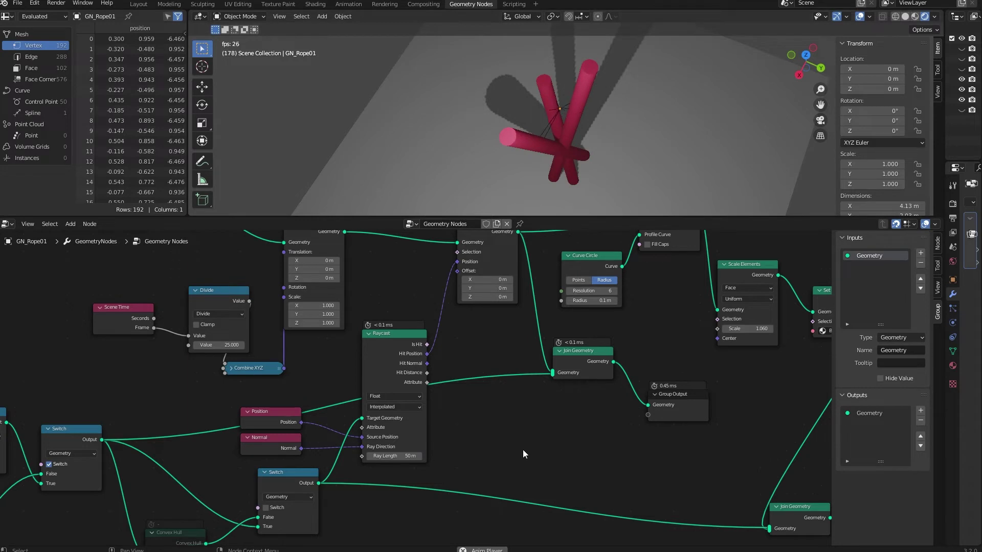
Unmute the Convex Hull node and inspect the ring around the joined source objects.
{"action": "middle_click_drag", "start_coordinate": [522, 450], "coordinate": [529, 410]}
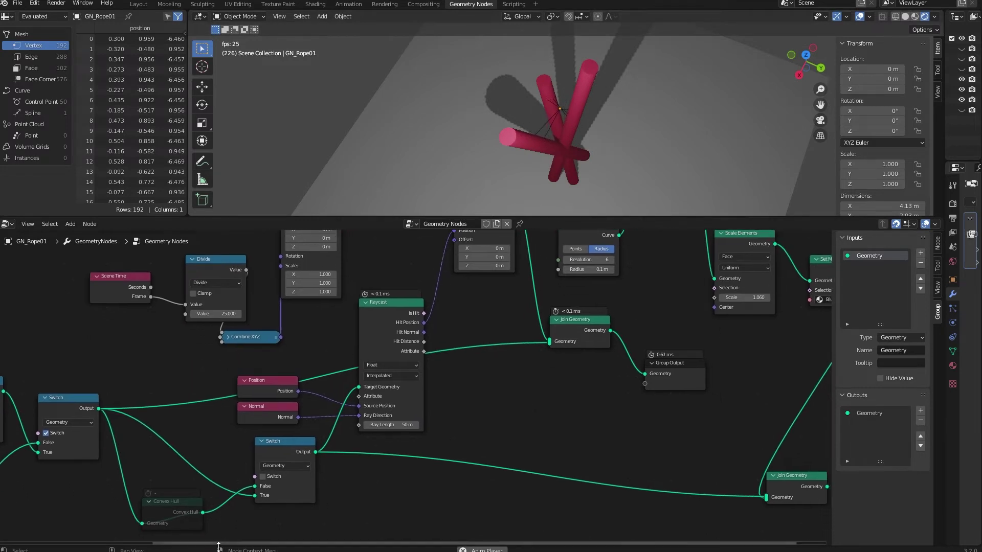
{"action": "left_click", "coordinate": [170, 520]}
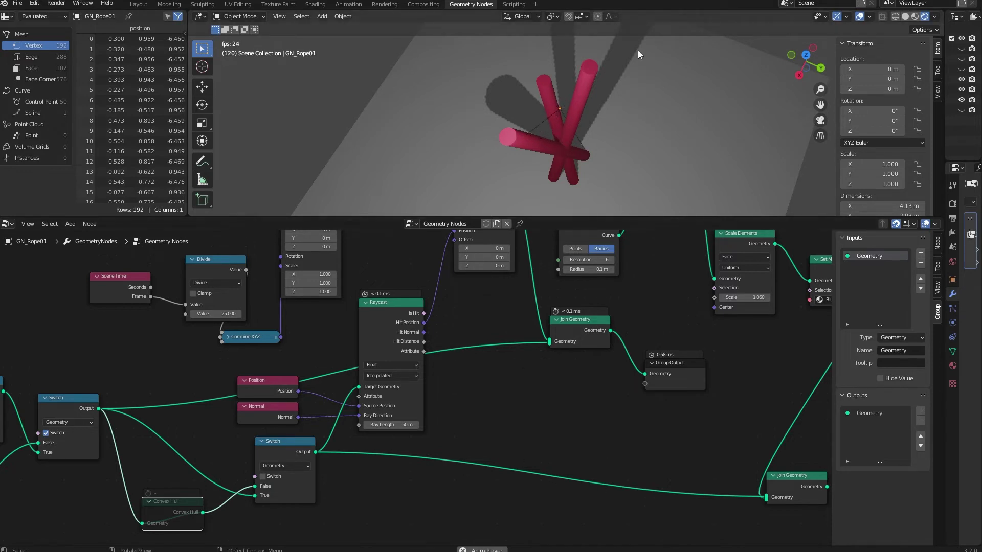
{"action": "key", "text": "m"}
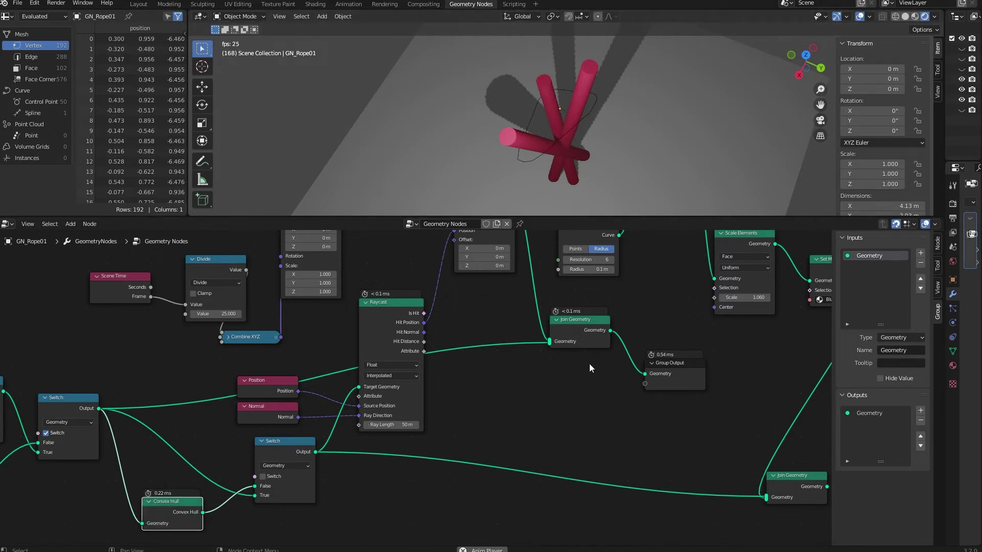
{"action": "middle_click_drag", "start_coordinate": [568, 377], "coordinate": [511, 405]}
{"action": "middle_click_drag", "start_coordinate": [489, 366], "coordinate": [458, 423]}
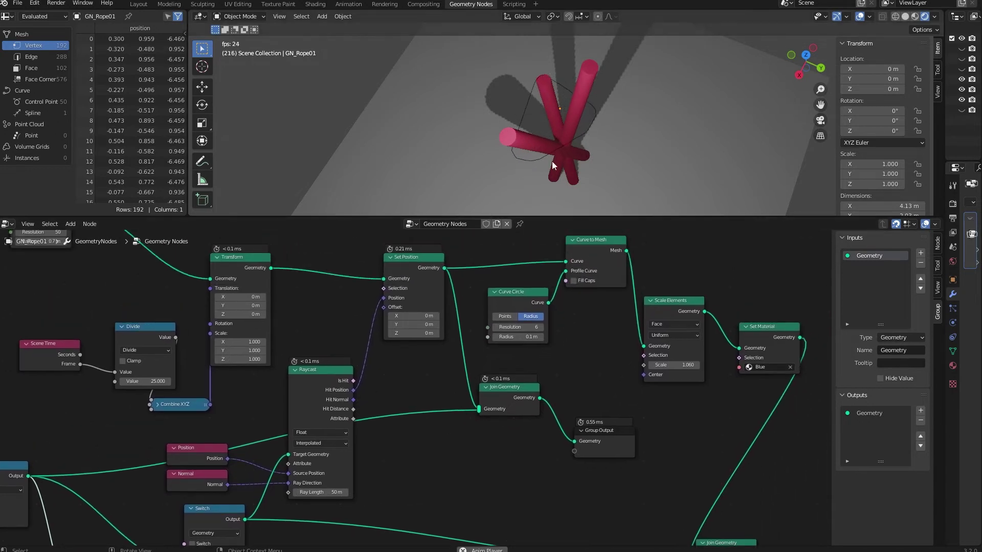
{"action": "middle_click_drag", "start_coordinate": [554, 166], "coordinate": [554, 109]}
Move the Set Position node and the 0.7 m Curve Circle closer to the Transform node.
{"action": "middle_click_drag", "start_coordinate": [413, 265], "coordinate": [351, 339]}
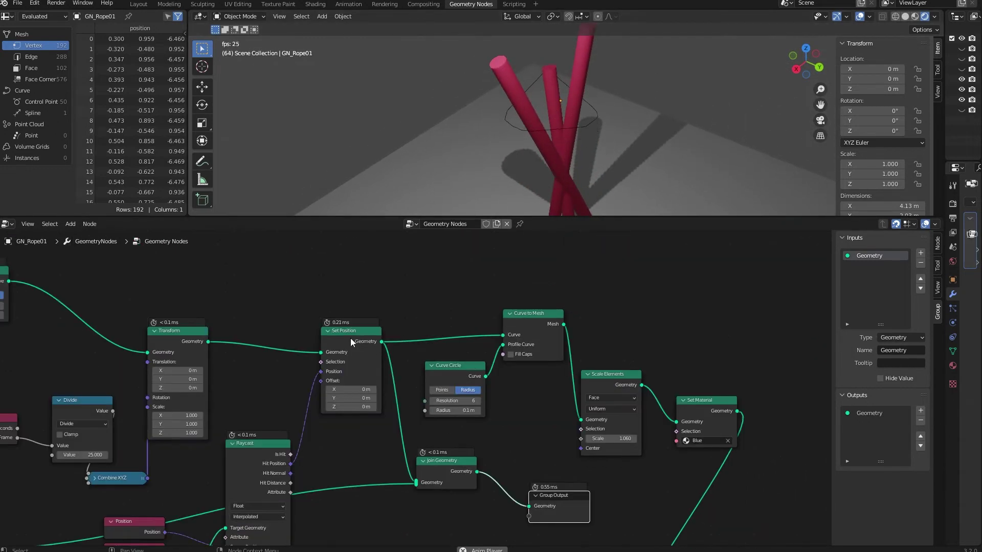
{"action": "left_click_drag", "start_coordinate": [340, 343], "coordinate": [322, 335]}
{"action": "middle_click_drag", "start_coordinate": [322, 334], "coordinate": [489, 346]}
{"action": "scroll", "coordinate": [189, 321], "scroll_direction": "up", "scroll_amount": 1}
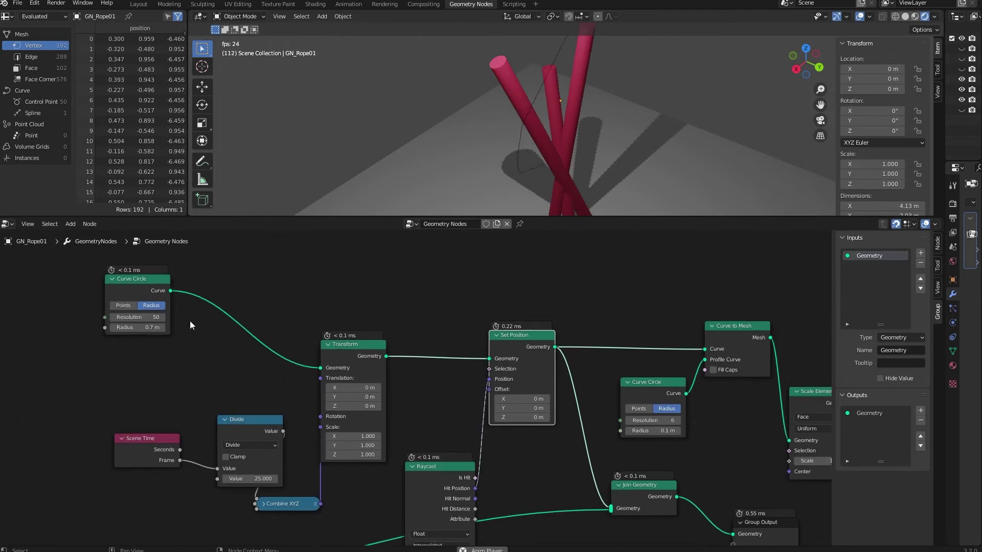
{"action": "left_click_drag", "start_coordinate": [136, 284], "coordinate": [240, 340]}
{"action": "middle_click_drag", "start_coordinate": [403, 435], "coordinate": [415, 378]}
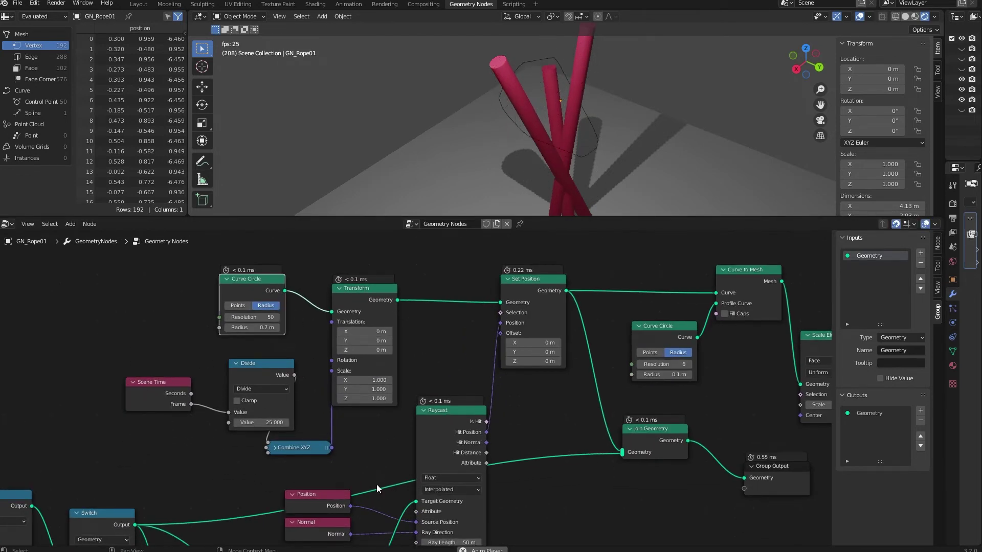
Shift the Divide node away from Transform and mute it temporarily to compare the ring's rotation speed.
{"action": "left_click_drag", "start_coordinate": [257, 370], "coordinate": [248, 369]}
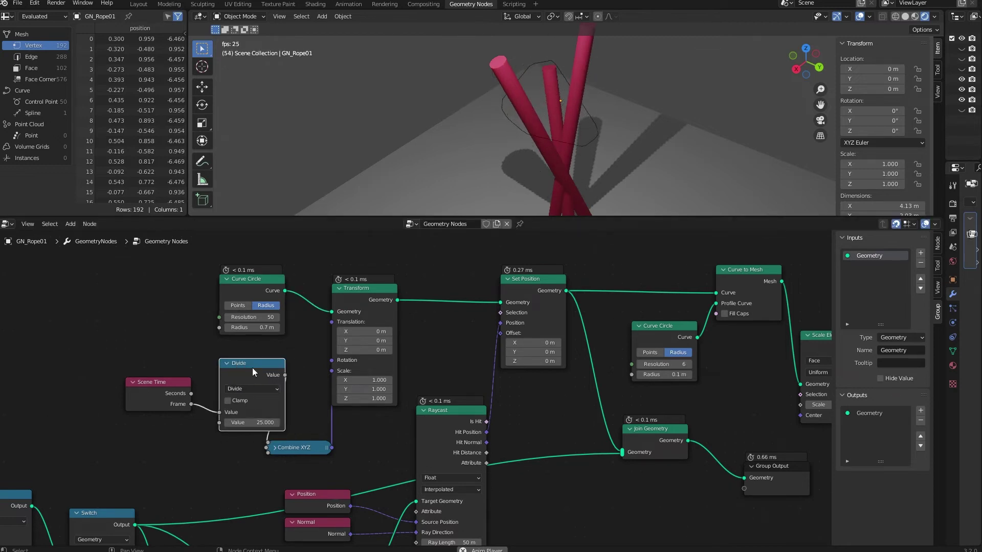
{"action": "key", "text": "m"}
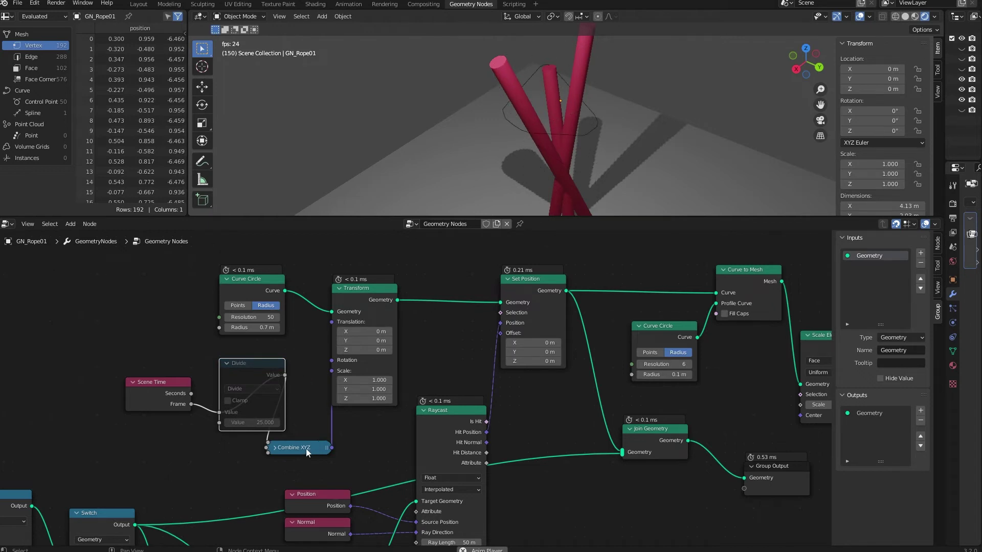
{"action": "left_click_drag", "start_coordinate": [306, 449], "coordinate": [299, 452]}
{"action": "left_click_drag", "start_coordinate": [246, 375], "coordinate": [235, 365]}
{"action": "key", "text": "m"}
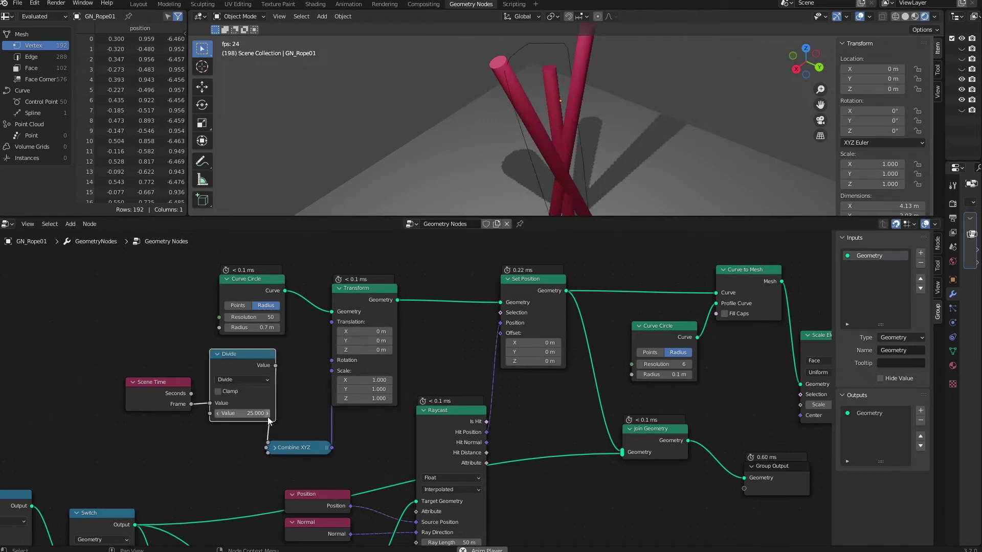
Expand the Combine XYZ node to show its X, Y and Z inputs and move it up beneath the Divide node.
{"action": "left_click", "coordinate": [303, 447]}
{"action": "key", "text": "m"}
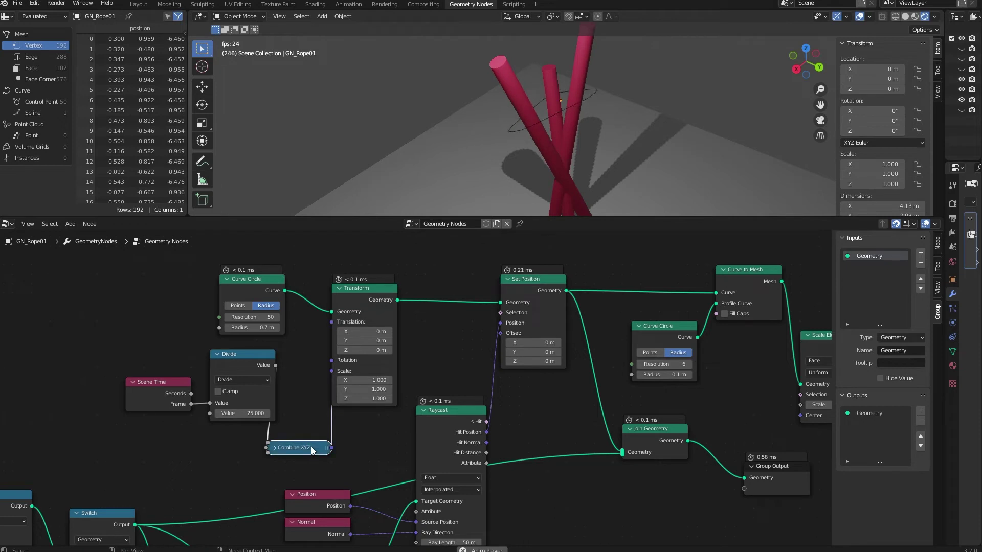
{"action": "key", "text": "h"}
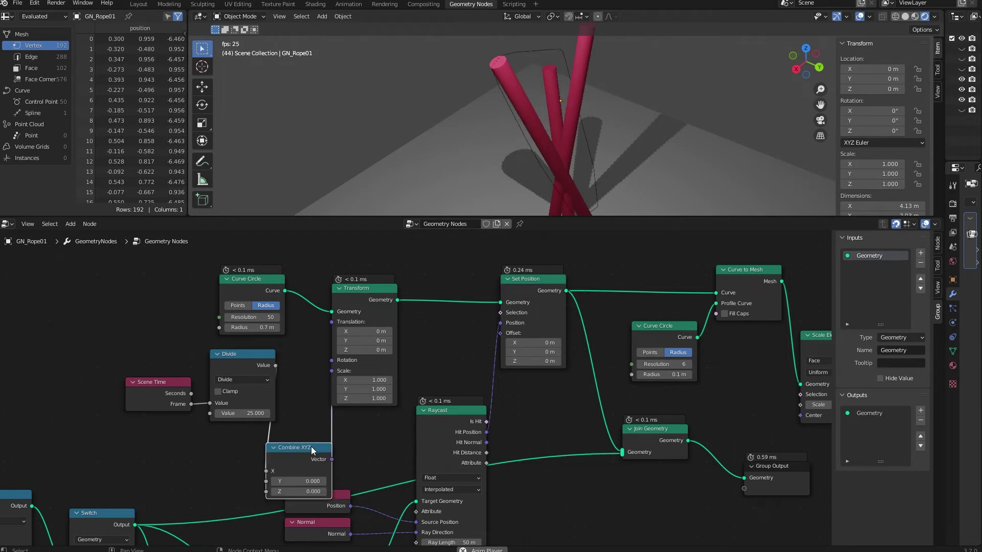
{"action": "key", "text": "g"}
{"action": "left_click", "coordinate": [305, 427]}
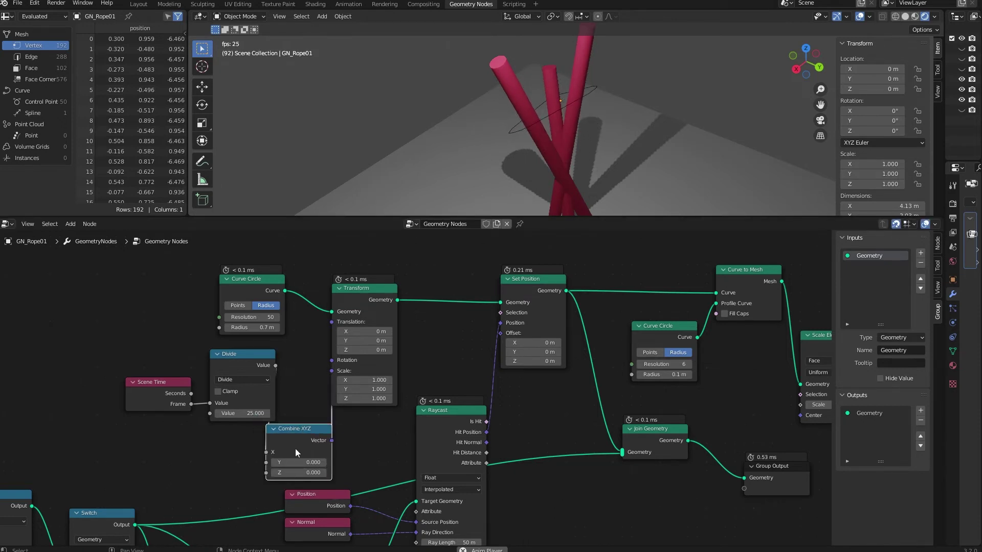
Collapse the Divide and Combine XYZ nodes and arrange them compactly between Scene Time and Transform.
{"action": "left_click_drag", "start_coordinate": [267, 372], "coordinate": [229, 373]}
{"action": "left_click_drag", "start_coordinate": [316, 449], "coordinate": [297, 421]}
{"action": "left_click_drag", "start_coordinate": [212, 372], "coordinate": [259, 379]}
{"action": "key", "text": "h"}
Review the object input and Switch chain, and nudge the Raycast node away from the Position and Normal nodes.
{"action": "middle_click_drag", "start_coordinate": [61, 492], "coordinate": [292, 359]}
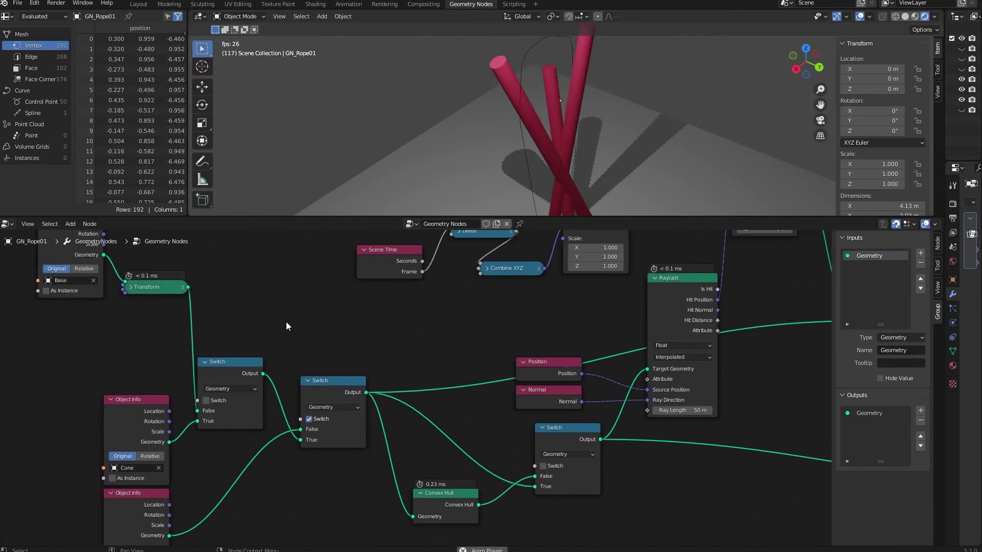
{"action": "middle_click_drag", "start_coordinate": [126, 408], "coordinate": [84, 346]}
{"action": "scroll", "coordinate": [397, 295], "scroll_direction": "right", "scroll_amount": 7}
{"action": "scroll", "coordinate": [397, 295], "scroll_direction": "up", "scroll_amount": 5}
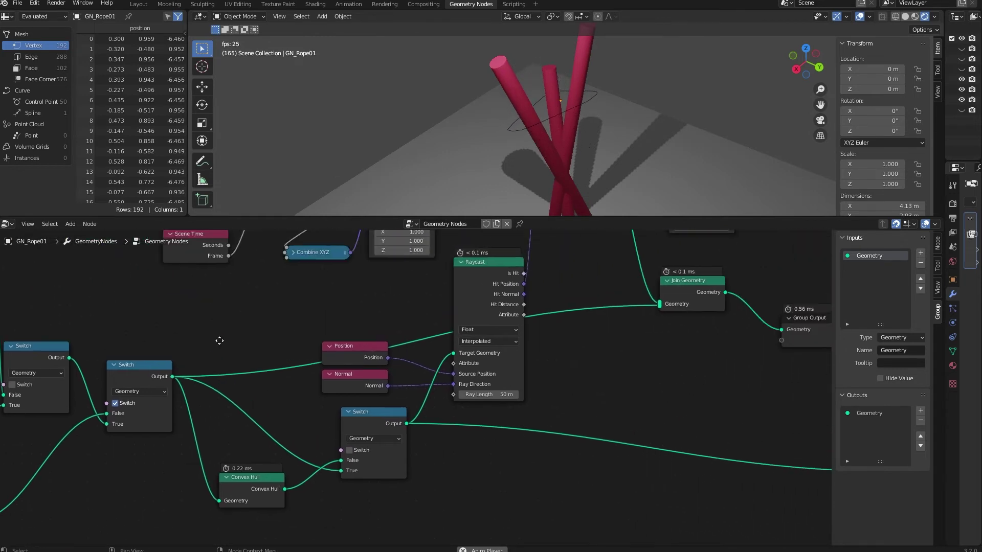
{"action": "scroll", "coordinate": [307, 343], "scroll_direction": "left", "scroll_amount": 1}
{"action": "scroll", "coordinate": [322, 343], "scroll_direction": "down", "scroll_amount": 1}
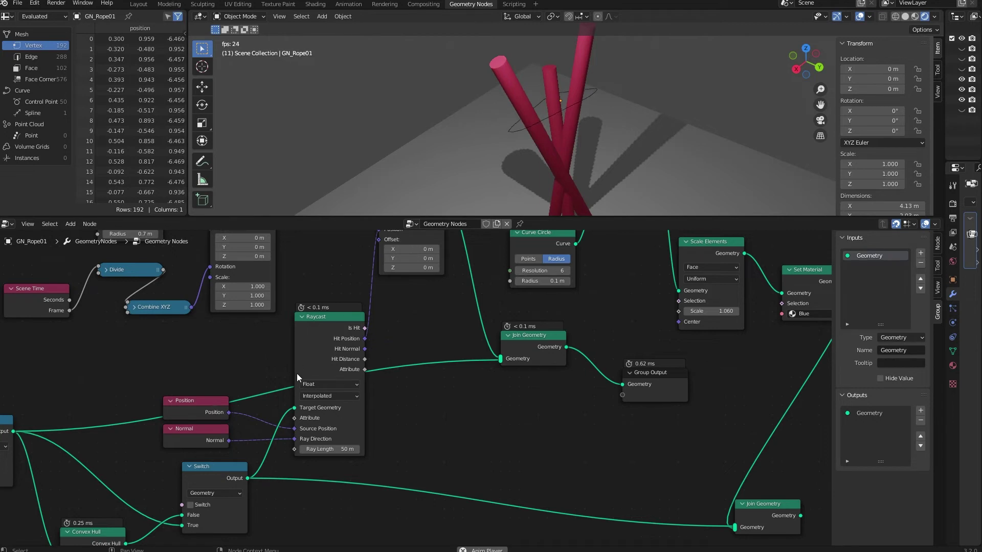
{"action": "left_click_drag", "start_coordinate": [318, 337], "coordinate": [326, 327]}
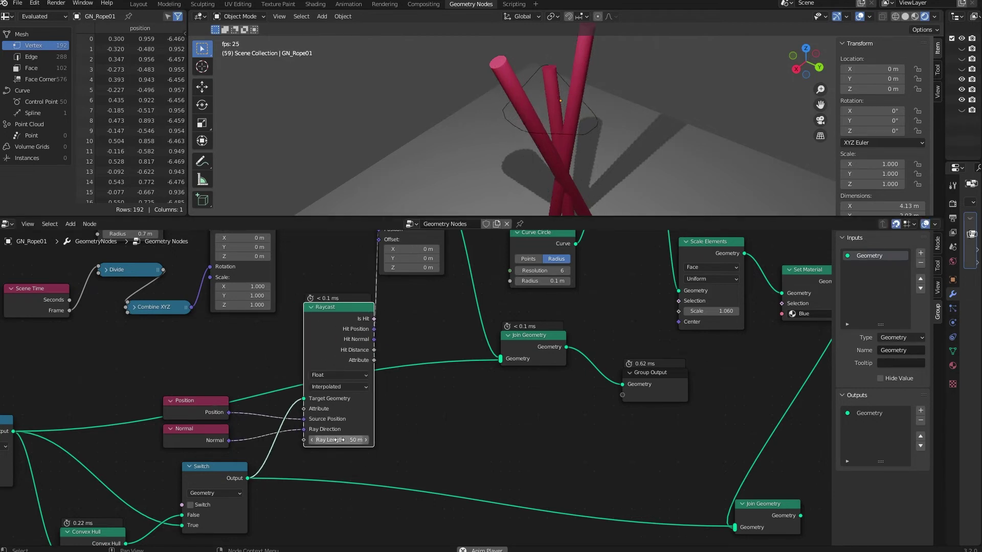
Move the new Join Geometry node closer to the Group Output and cut its link from Set Position.
{"action": "middle_click_drag", "start_coordinate": [513, 418], "coordinate": [379, 485]}
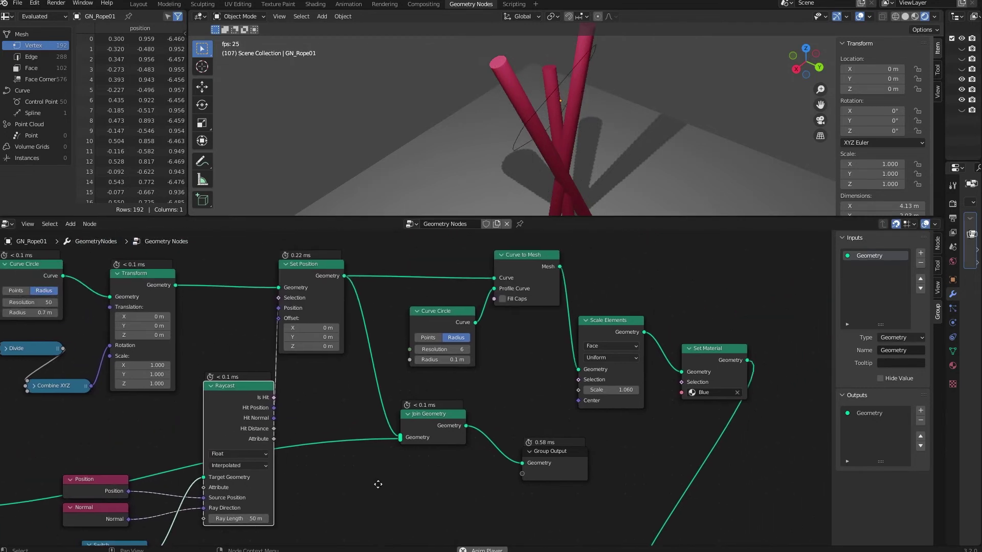
{"action": "middle_click_drag", "start_coordinate": [357, 402], "coordinate": [307, 449]}
{"action": "scroll", "coordinate": [291, 425], "scroll_direction": "down", "scroll_amount": 2}
{"action": "scroll", "coordinate": [292, 426], "scroll_direction": "left", "scroll_amount": 2}
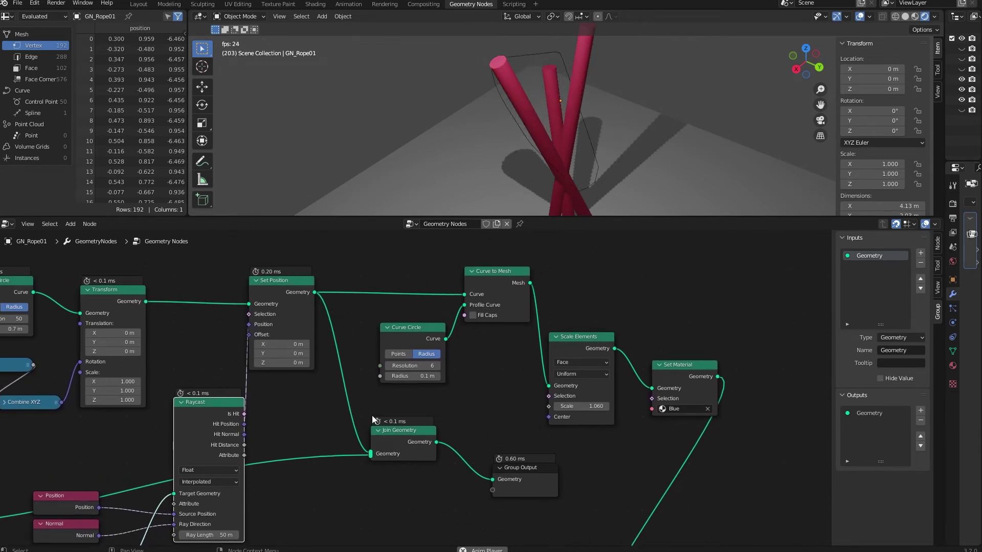
{"action": "scroll", "coordinate": [372, 416], "scroll_direction": "right", "scroll_amount": 3}
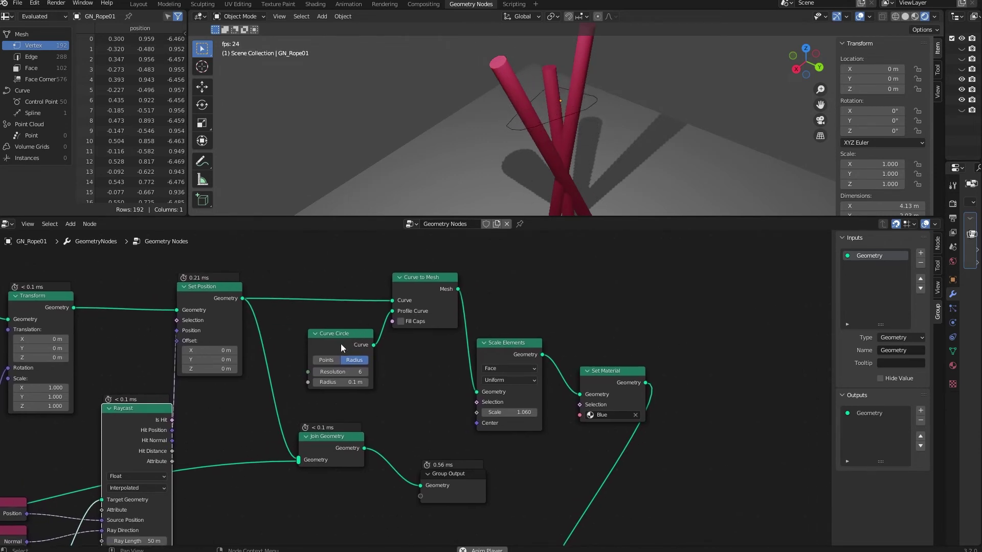
{"action": "left_click_drag", "start_coordinate": [339, 451], "coordinate": [355, 443]}
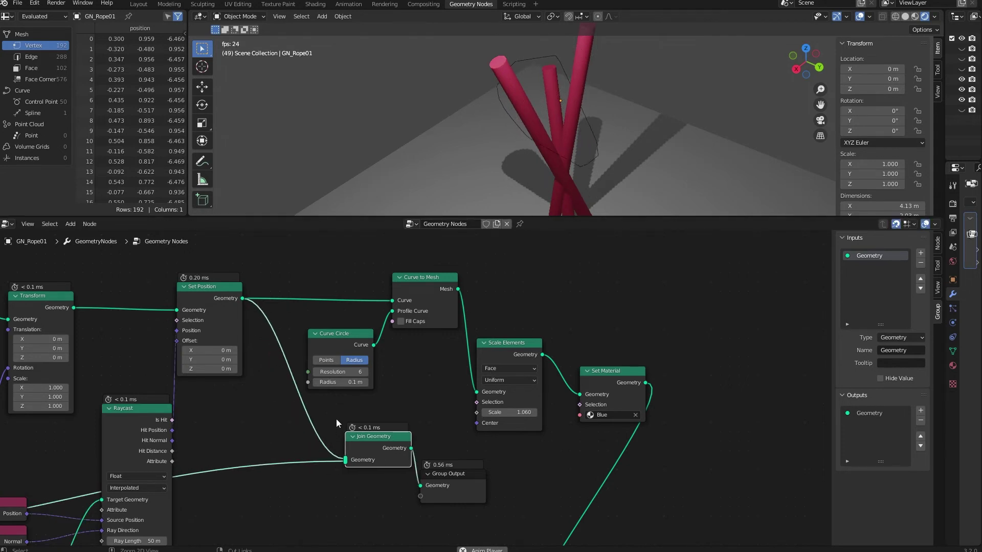
{"action": "right_click_drag", "start_coordinate": [336, 419], "coordinate": [297, 429], "text": "ctrl"}
Move Curve to Mesh and its profile Curve Circle closer to Set Position, and connect the mesh to the new Join Geometry.
{"action": "left_click_drag", "start_coordinate": [419, 284], "coordinate": [363, 284]}
{"action": "left_click_drag", "start_coordinate": [312, 335], "coordinate": [246, 335]}
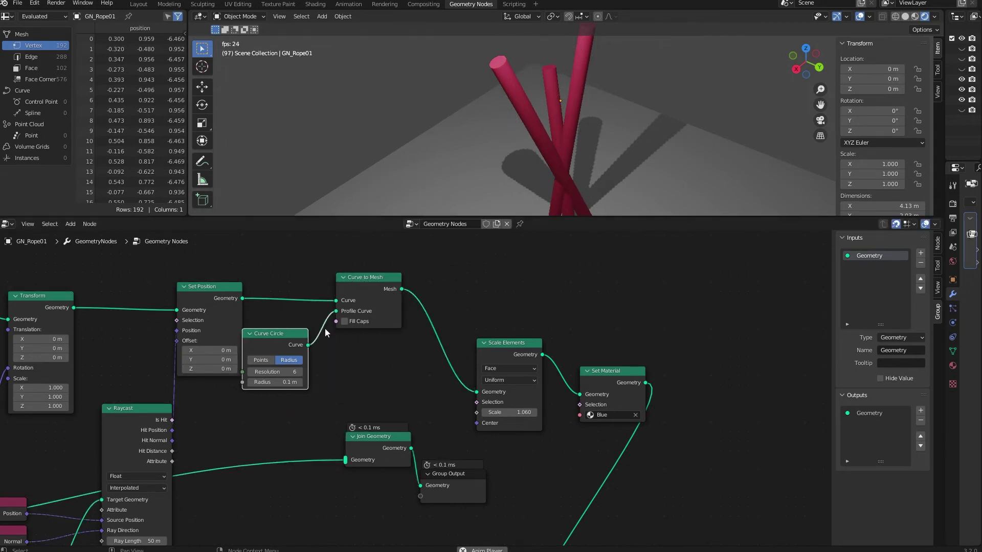
{"action": "left_click_drag", "start_coordinate": [402, 289], "coordinate": [346, 459]}
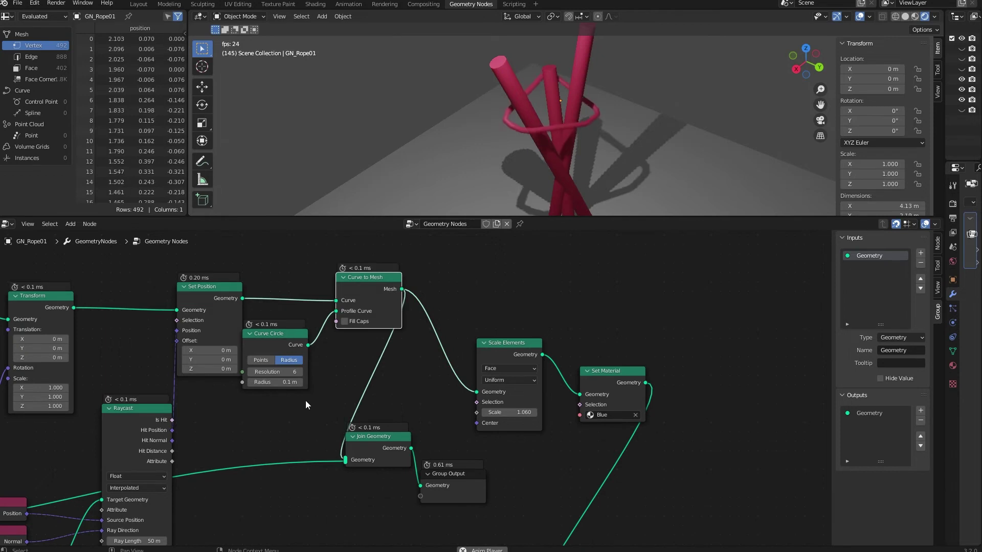
{"action": "mouse_move", "coordinate": [274, 346]}
{"action": "left_mouse_down"}
{"action": "mouse_move", "coordinate": [284, 356]}
{"action": "mouse_move", "coordinate": [293, 346]}
{"action": "left_mouse_up"}
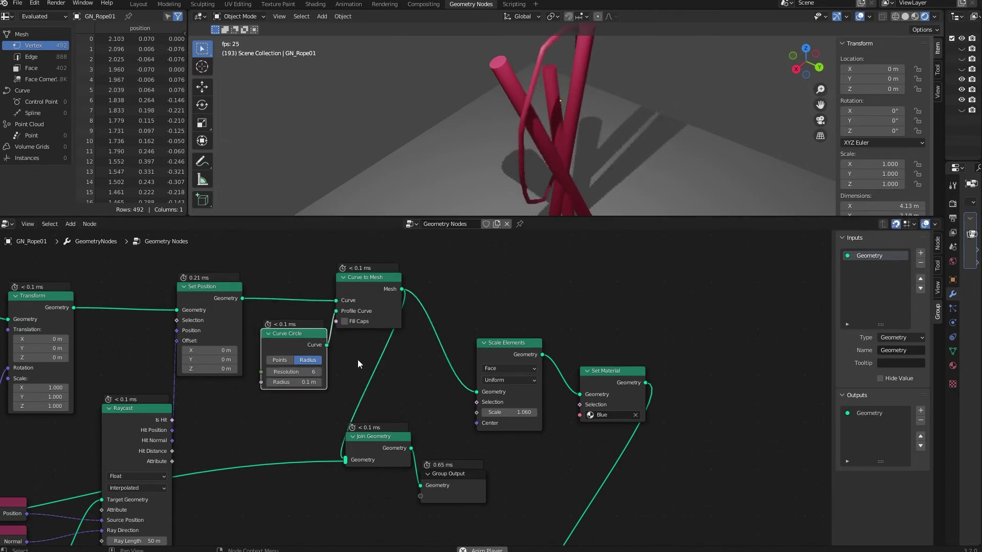
Set the Curve Circle profile's radius to 0.2 m, then increase it to 0.3 m.
{"action": "left_click", "coordinate": [291, 383]}
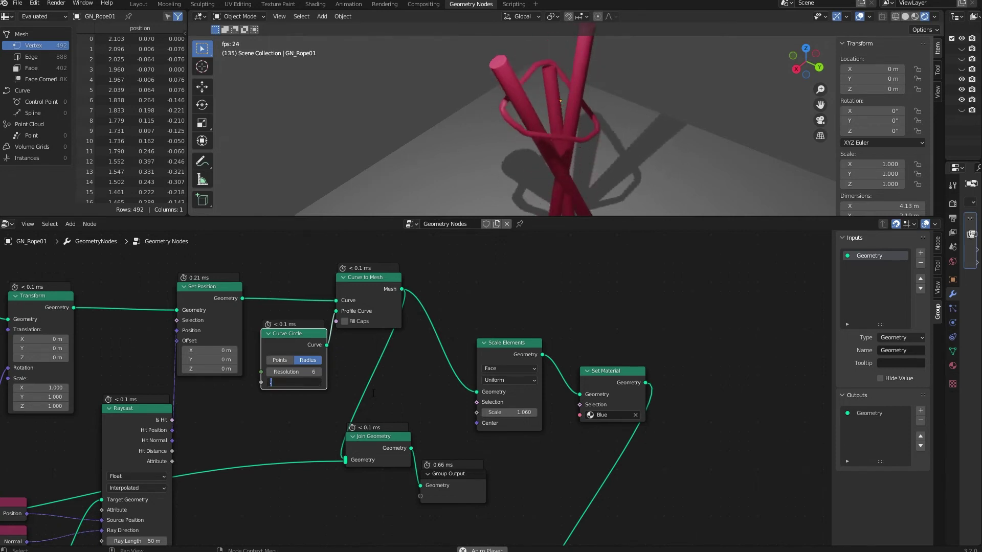
{"action": "type", "text": "0.2"}
{"action": "key", "text": "Return"}
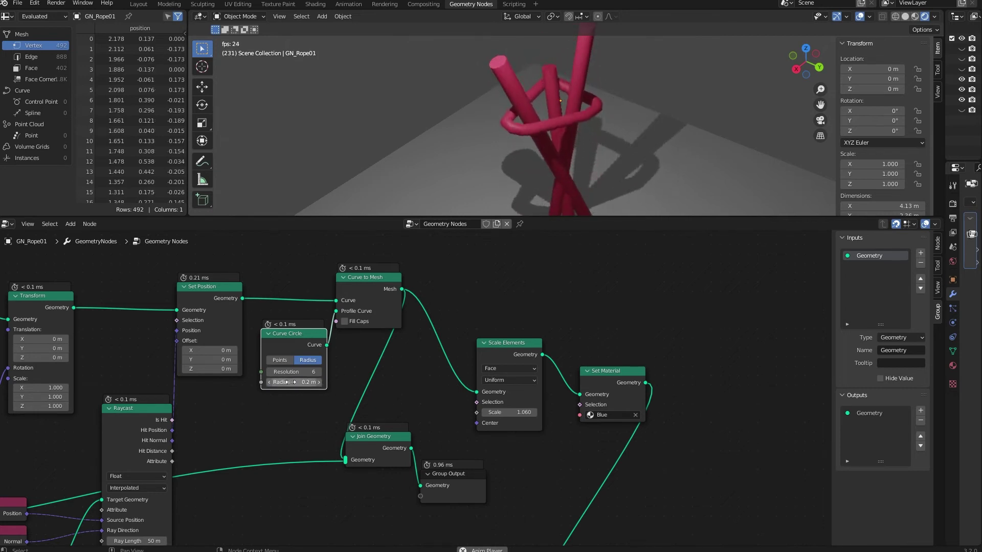
{"action": "left_click_drag", "start_coordinate": [292, 382], "coordinate": [307, 382]}
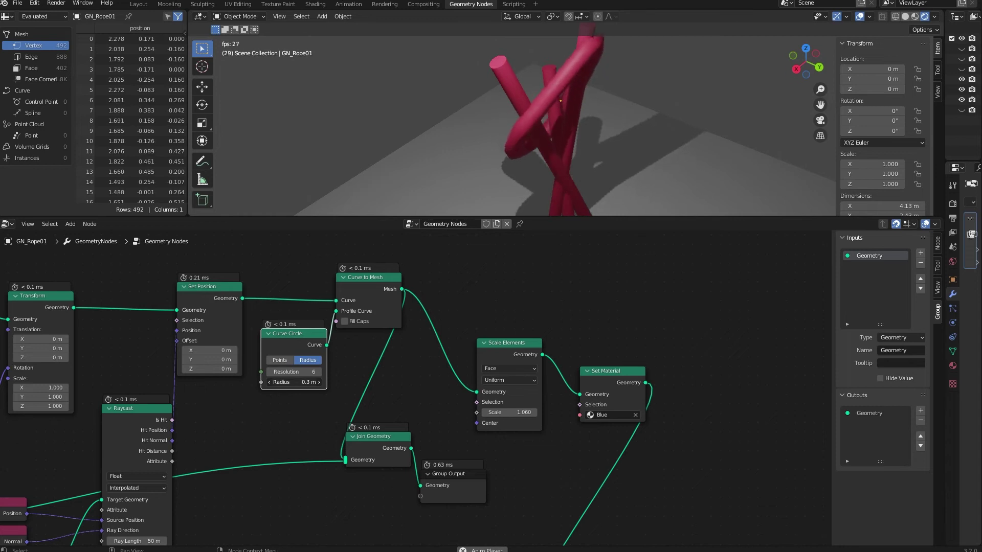
Set the Curve Circle profile's resolution to 12.
{"action": "mouse_move", "coordinate": [291, 372]}
{"action": "left_mouse_down"}
{"action": "mouse_move", "coordinate": [312, 372]}
{"action": "mouse_move", "coordinate": [272, 372]}
{"action": "mouse_move", "coordinate": [302, 379]}
{"action": "left_mouse_up"}
{"action": "left_click", "coordinate": [302, 373]}
{"action": "type", "text": "12"}
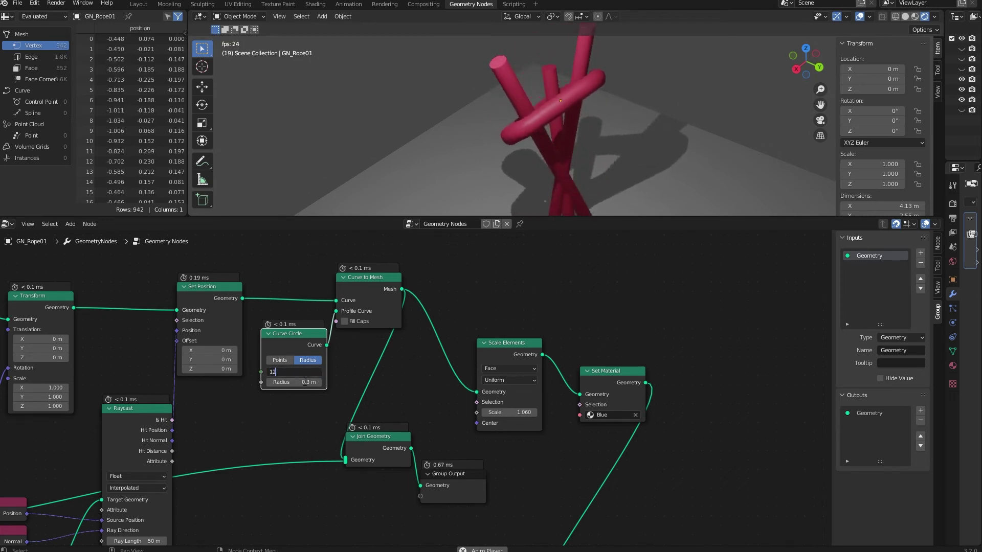
{"action": "key", "text": "Return"}
Reduce the Curve Circle profile's radius to 0.2 m and then to 0.1 m.
{"action": "left_click", "coordinate": [304, 383]}
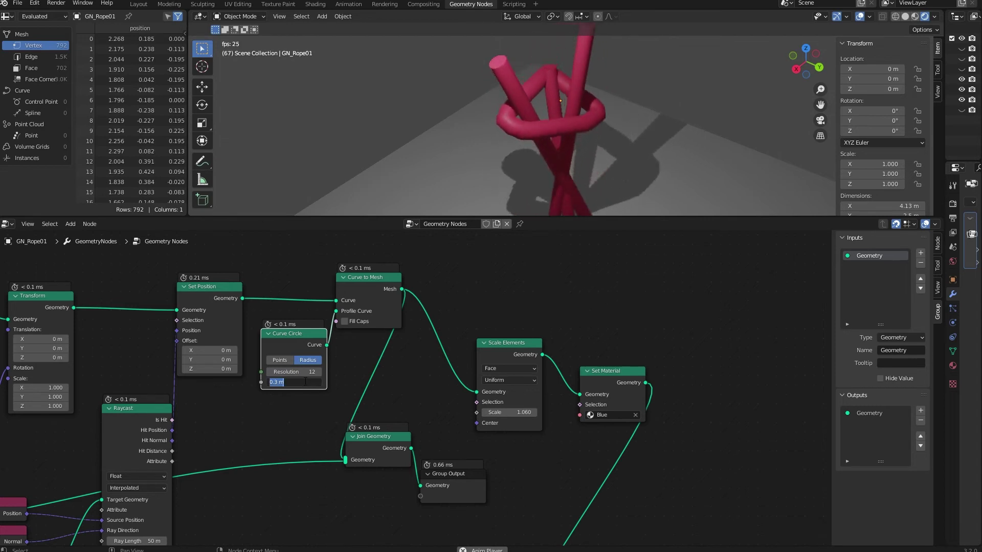
{"action": "type", "text": "0.2"}
{"action": "key", "text": "Return"}
{"action": "left_click", "coordinate": [304, 382]}
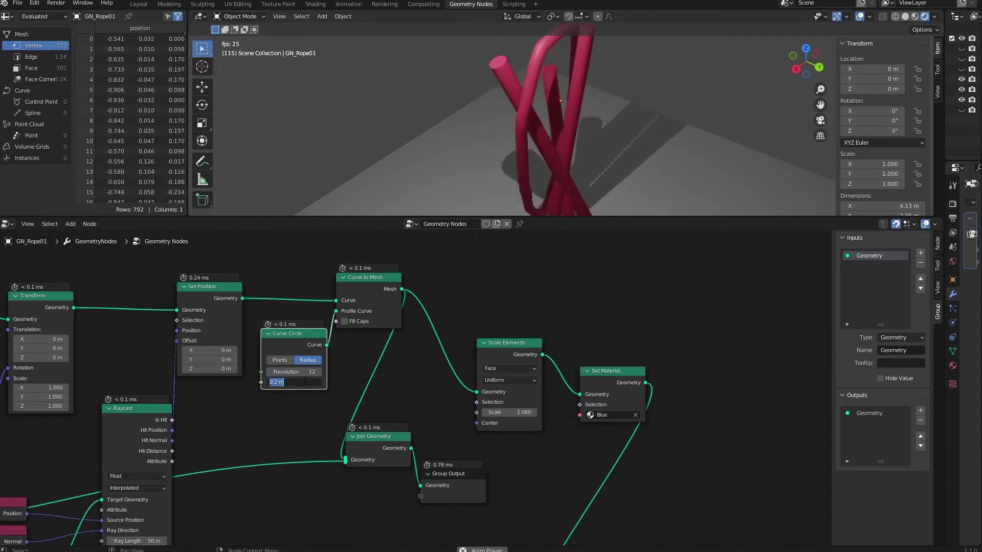
{"action": "type", "text": "0.1"}
{"action": "key", "text": "Return"}
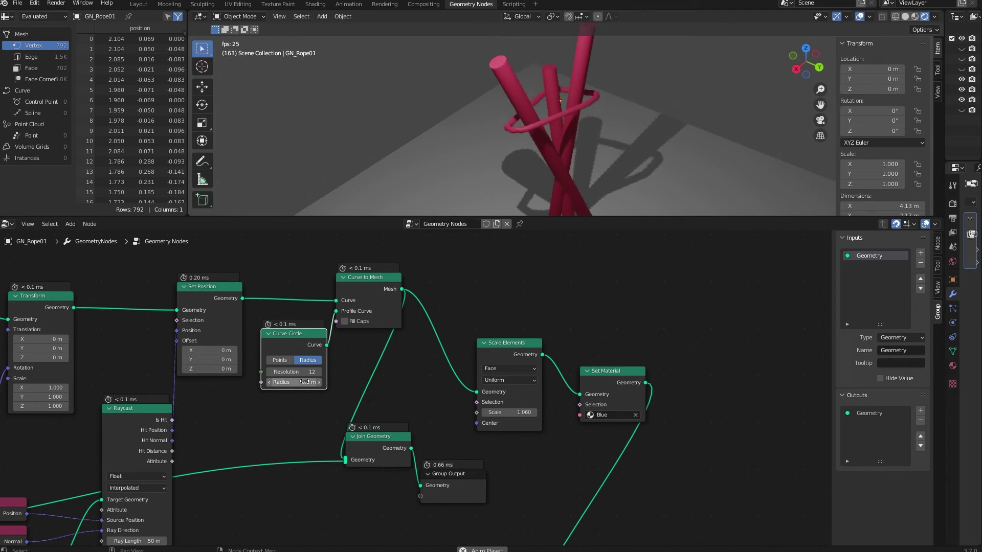
Move Join Geometry and Group Output up beyond Set Material, and cut the Curve to Mesh link to Join Geometry.
{"action": "middle_click_drag", "start_coordinate": [434, 396], "coordinate": [334, 394]}
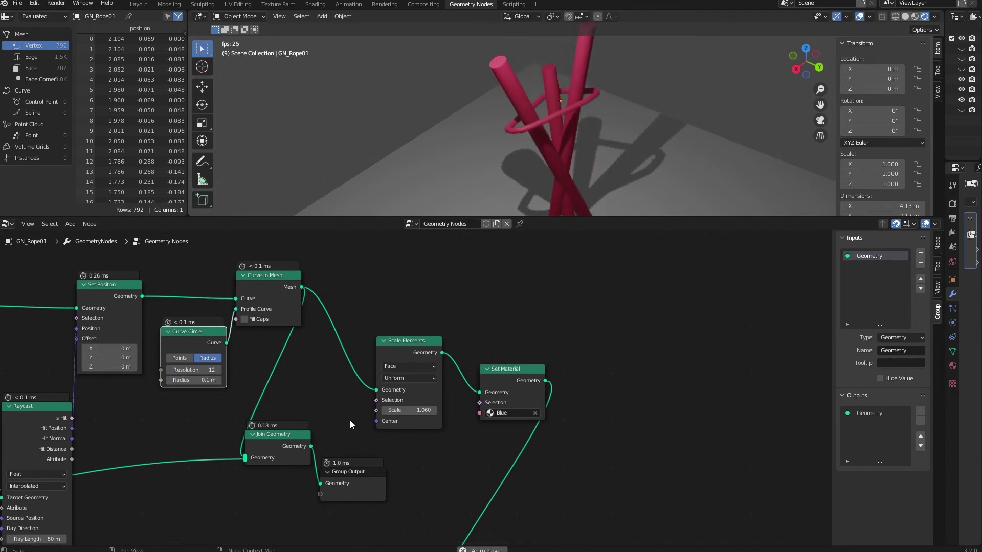
{"action": "left_click_drag", "start_coordinate": [351, 424], "coordinate": [262, 536]}
{"action": "left_click_drag", "start_coordinate": [302, 459], "coordinate": [640, 309]}
{"action": "right_click_drag", "start_coordinate": [373, 299], "coordinate": [372, 300], "text": "ctrl"}
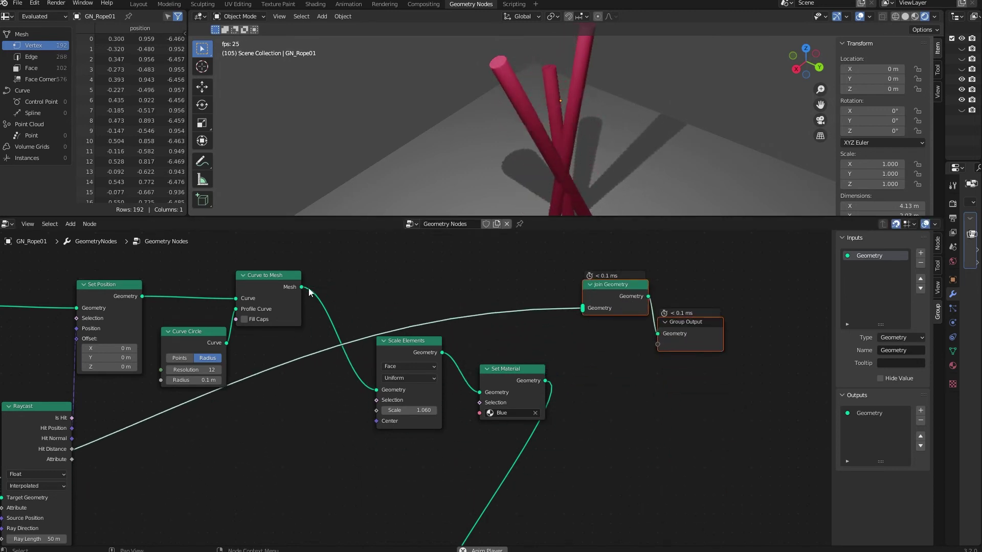
Connect Scale Elements directly to Join Geometry and move Scale Elements closer to Curve to Mesh.
{"action": "left_click_drag", "start_coordinate": [444, 352], "coordinate": [470, 342]}
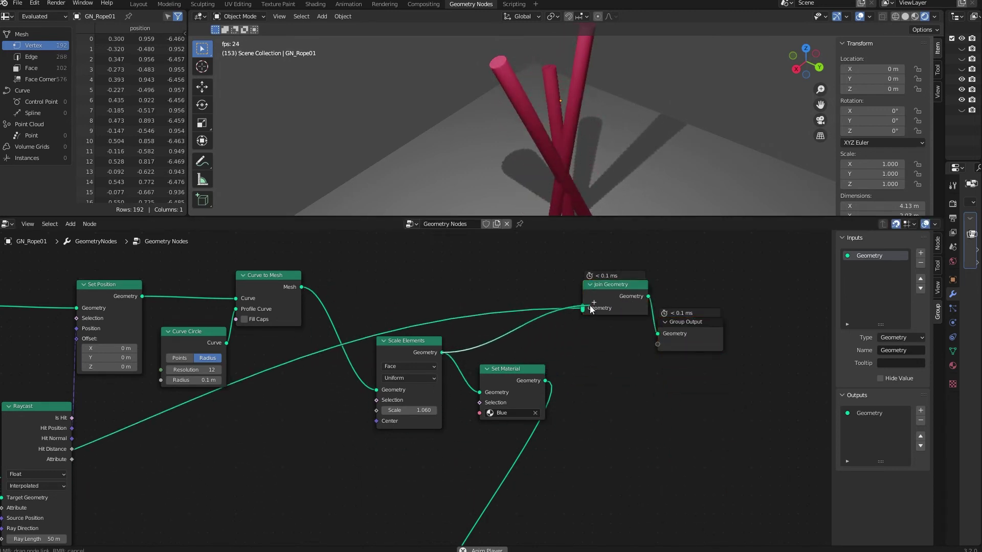
{"action": "left_click_drag", "start_coordinate": [590, 309], "coordinate": [587, 300]}
{"action": "left_click_drag", "start_coordinate": [408, 358], "coordinate": [370, 358]}
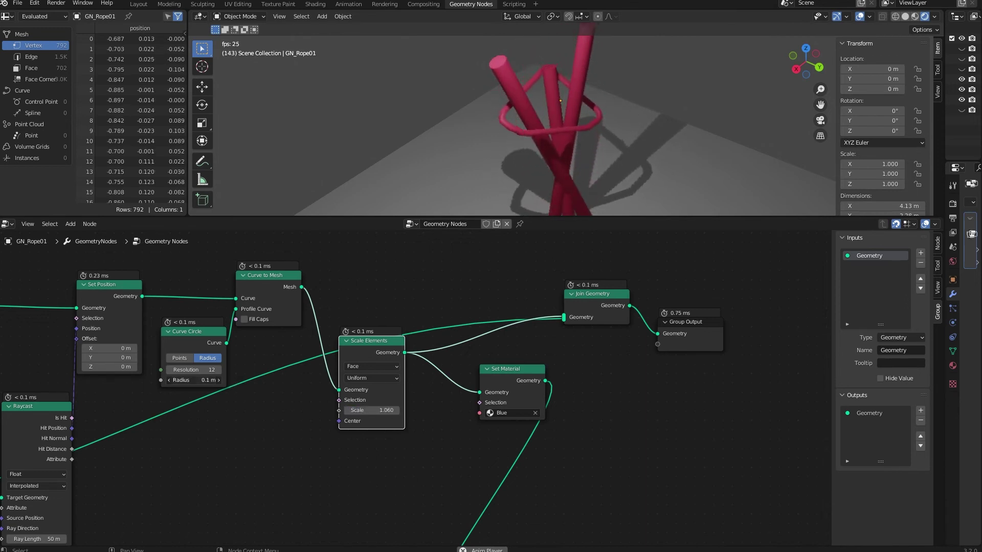
Raise the Curve Circle radius to 0.4 m and try Scale Elements at 0.760 and 0.860.
{"action": "left_click_drag", "start_coordinate": [195, 380], "coordinate": [220, 380]}
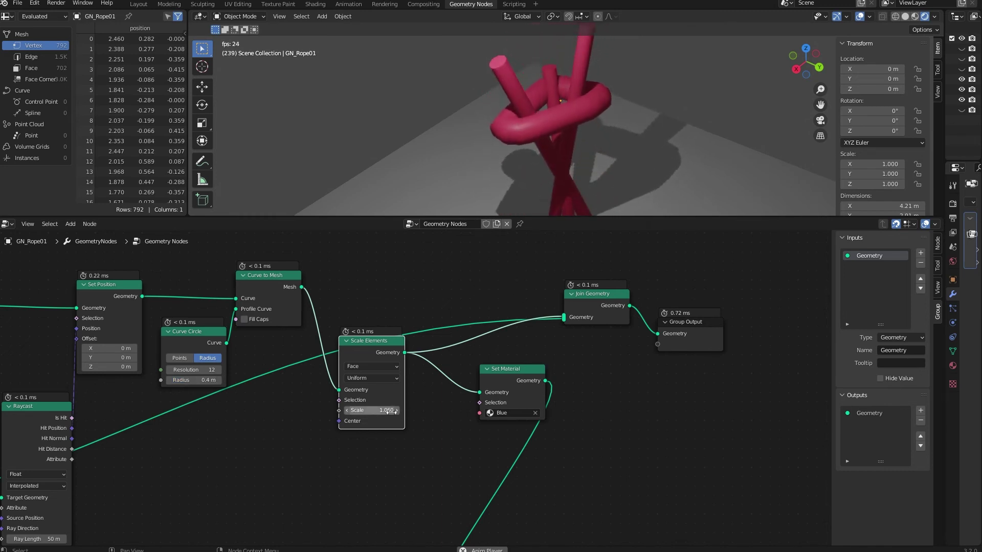
{"action": "left_click_drag", "start_coordinate": [391, 412], "coordinate": [366, 412]}
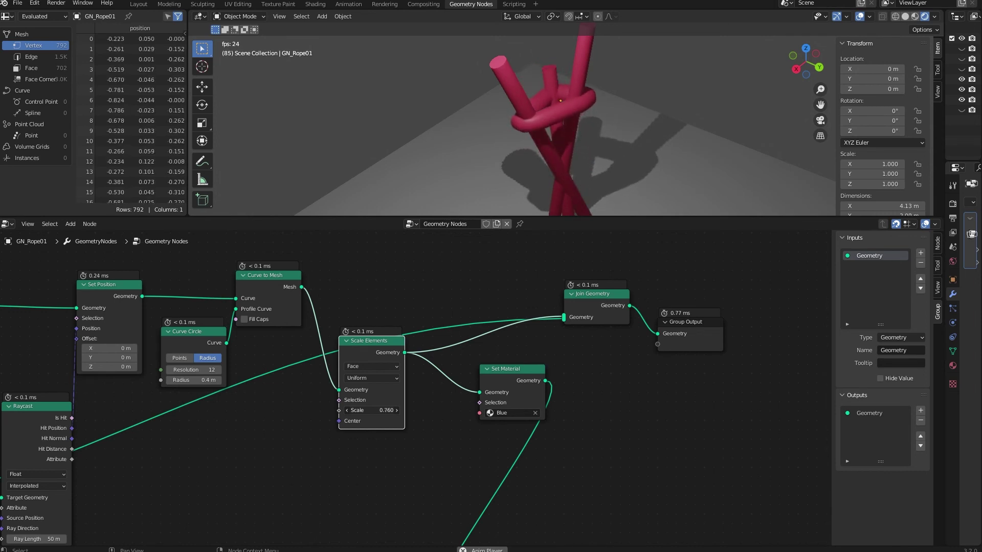
{"action": "left_click_drag", "start_coordinate": [379, 410], "coordinate": [386, 410]}
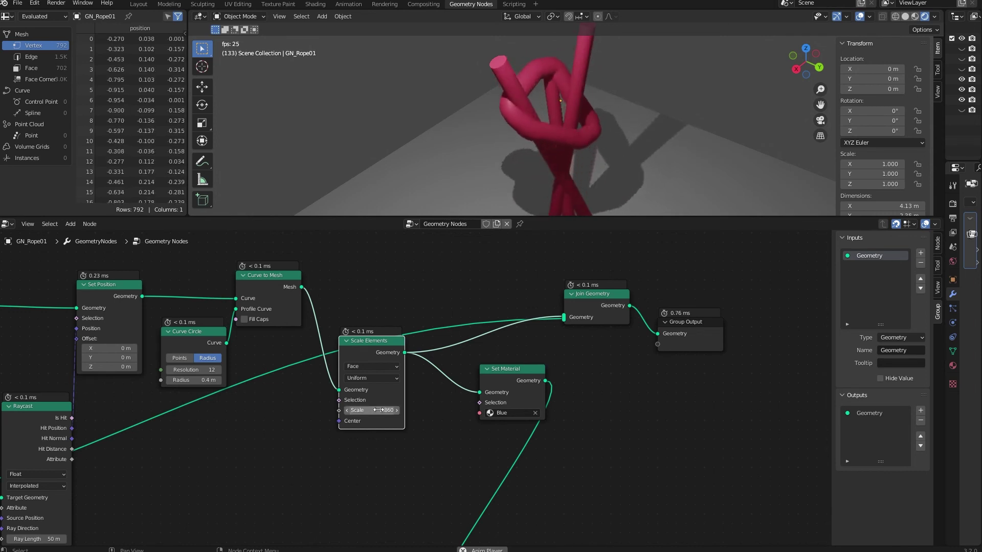
Replace the Scale Elements link into Join Geometry with one from Set Material, and move Join Geometry and Group Output lower.
{"action": "middle_click_drag", "start_coordinate": [660, 399], "coordinate": [562, 375]}
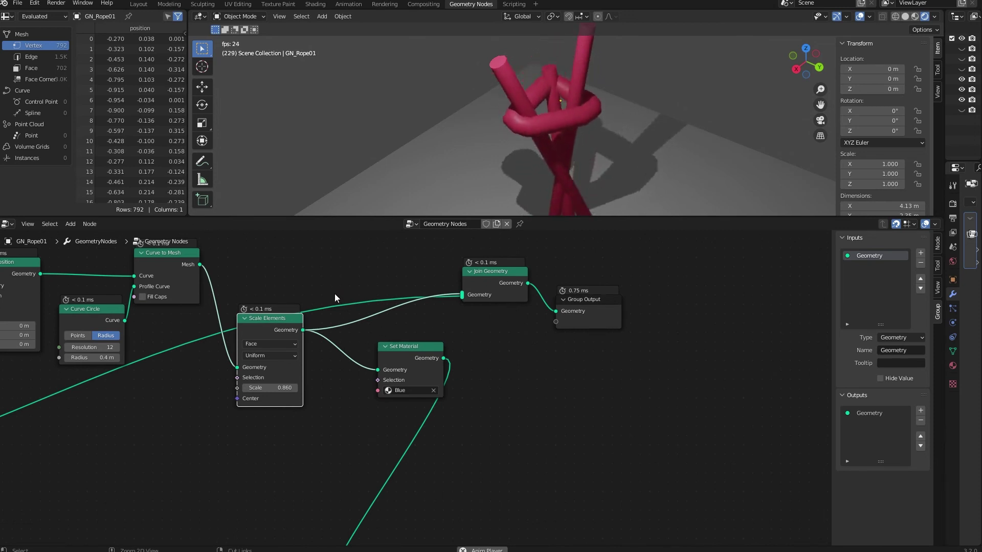
{"action": "right_click_drag", "start_coordinate": [342, 327], "coordinate": [343, 317], "text": "ctrl"}
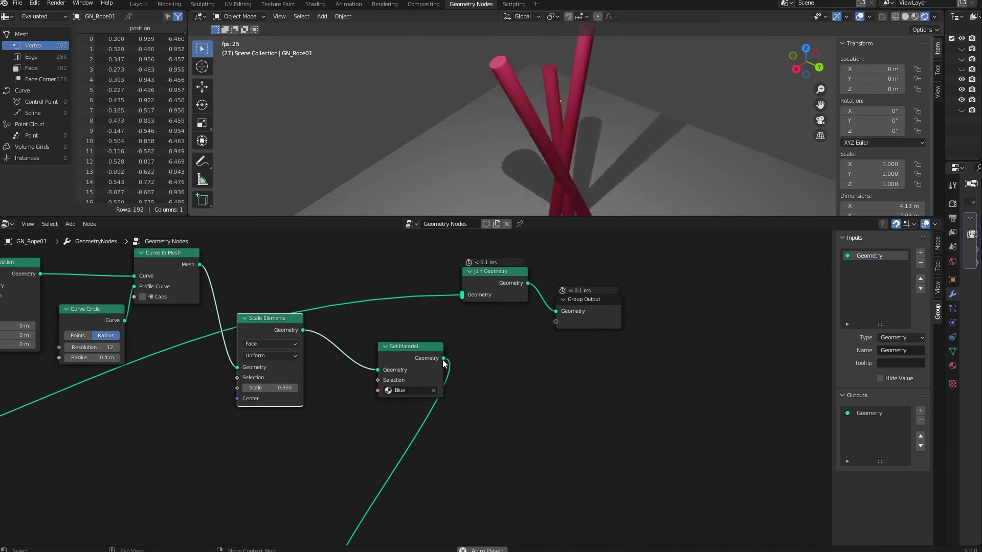
{"action": "left_click_drag", "start_coordinate": [443, 360], "coordinate": [479, 289]}
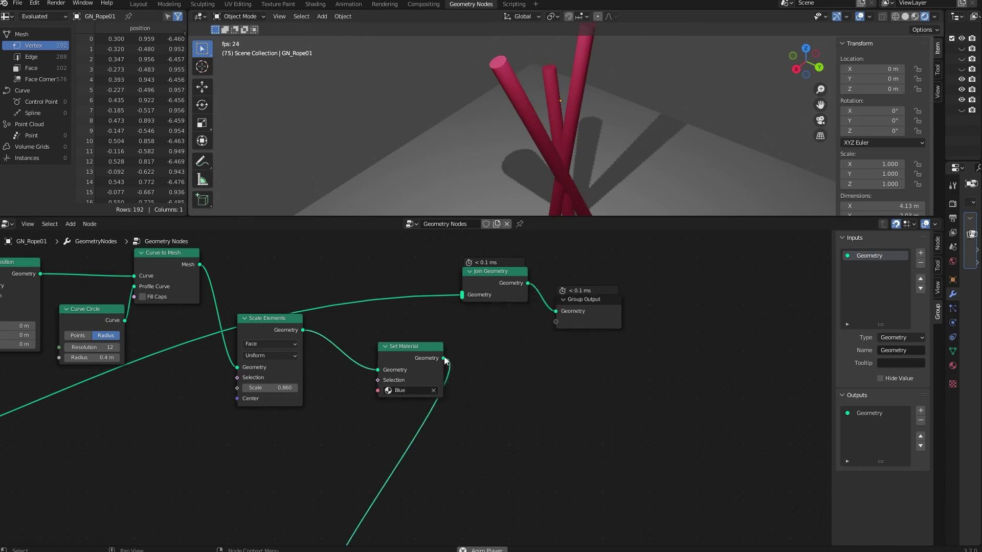
{"action": "left_click_drag", "start_coordinate": [444, 359], "coordinate": [462, 295]}
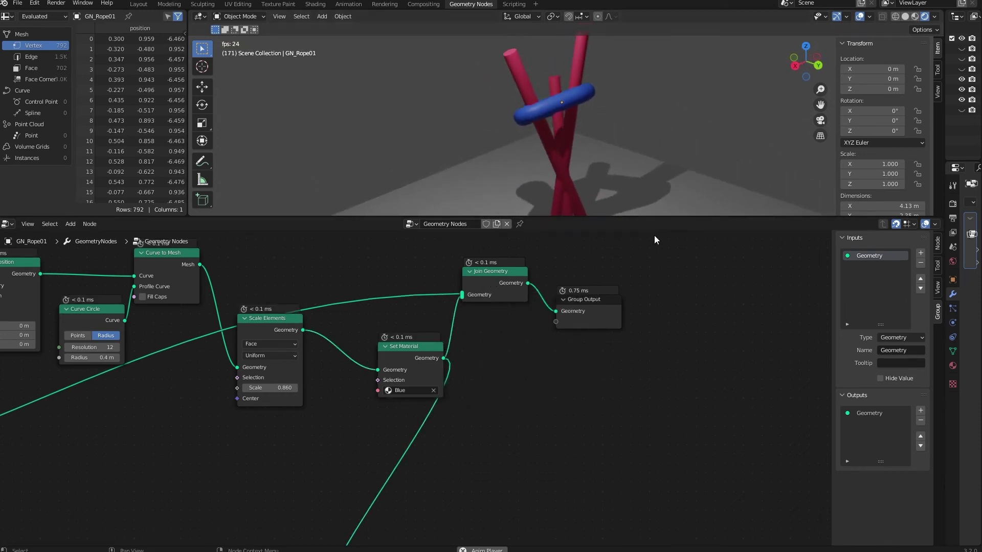
{"action": "left_click_drag", "start_coordinate": [615, 324], "coordinate": [683, 362]}
{"action": "left_click_drag", "start_coordinate": [485, 272], "coordinate": [504, 403]}
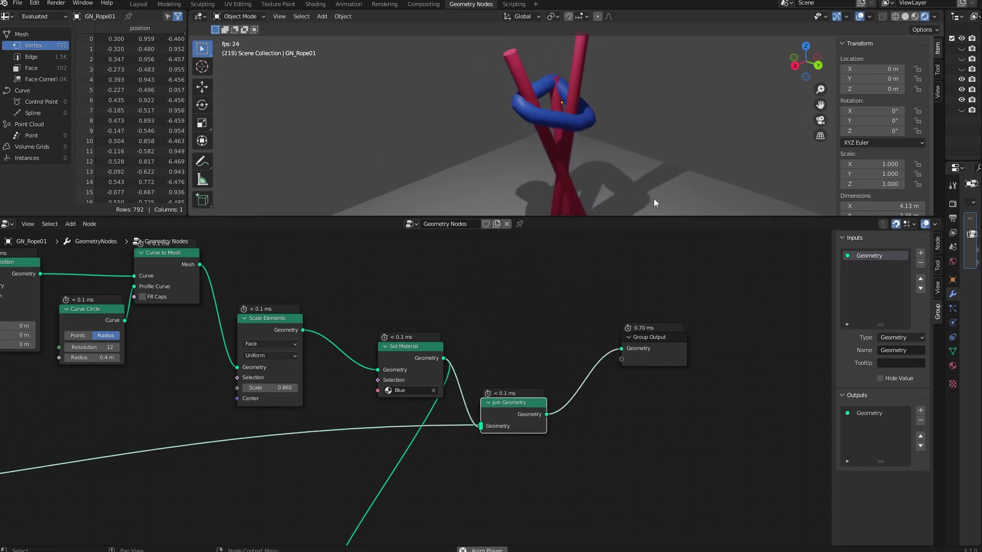
Stop the animation playback and set the Scale Elements scale to 1.060.
{"action": "key", "text": "space"}
{"action": "middle_click_drag", "start_coordinate": [613, 41], "coordinate": [496, 238]}
{"action": "left_click_drag", "start_coordinate": [270, 387], "coordinate": [308, 387]}
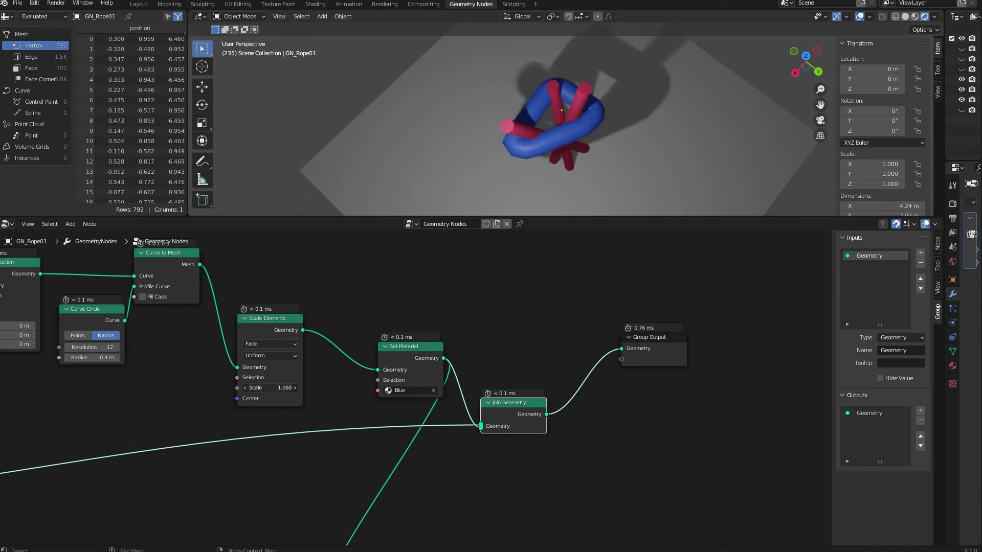
{"action": "middle_click_drag", "start_coordinate": [584, 124], "coordinate": [594, 84]}
Try Curve Circle radii of 0.1 m and 0 m, then raise the radius to 0.3 m.
{"action": "left_click_drag", "start_coordinate": [92, 357], "coordinate": [77, 358]}
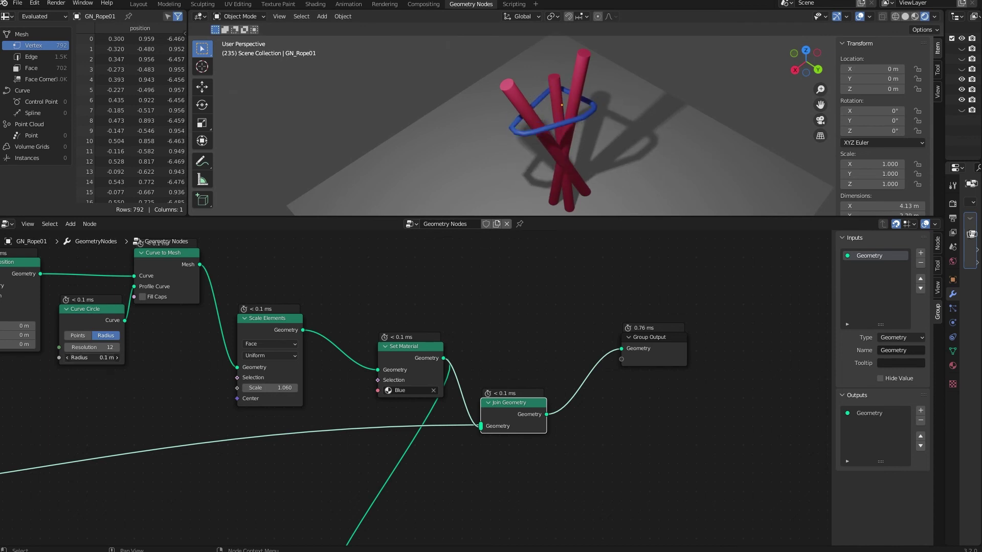
{"action": "left_click_drag", "start_coordinate": [67, 357], "coordinate": [101, 357]}
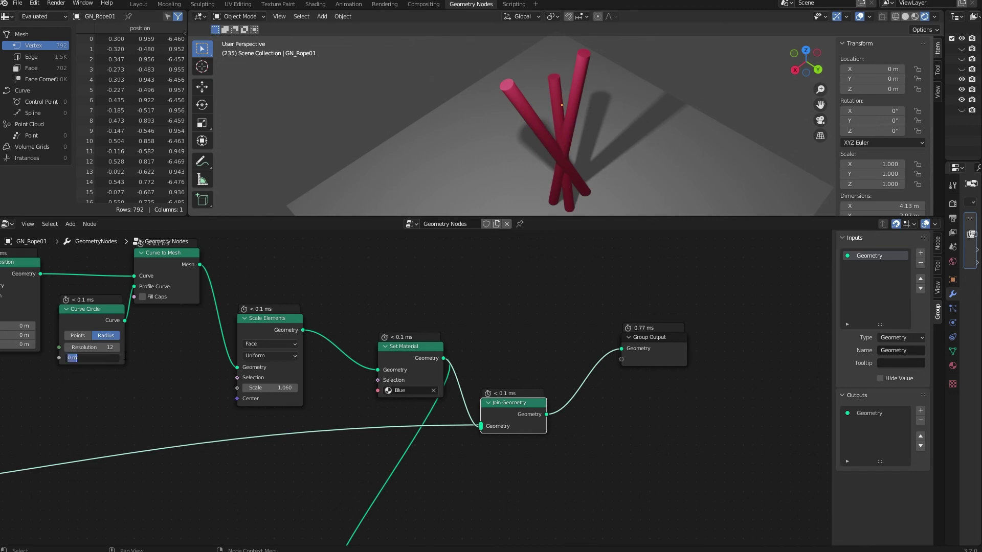
{"action": "key", "text": "Escape"}
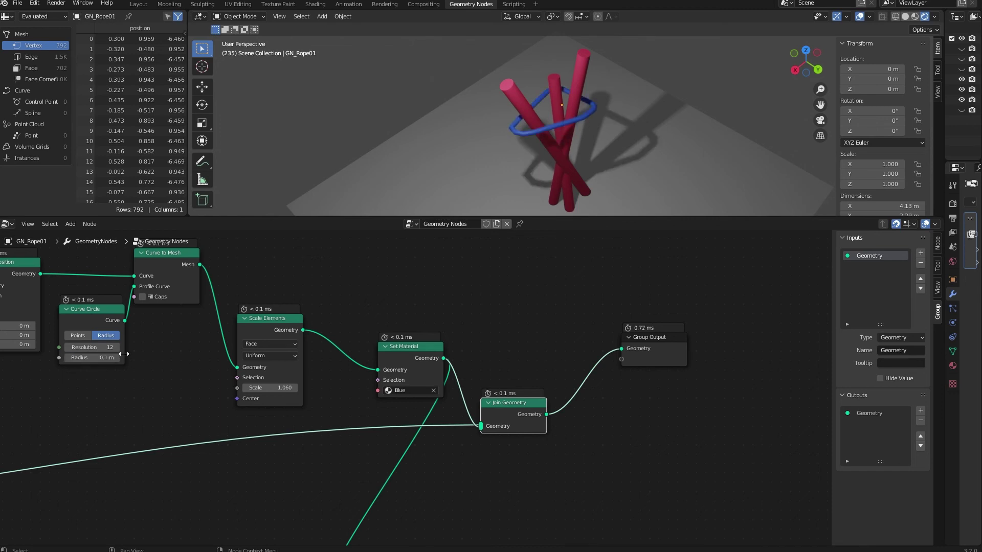
{"action": "left_click", "coordinate": [118, 361]}
{"action": "left_click", "coordinate": [118, 360]}
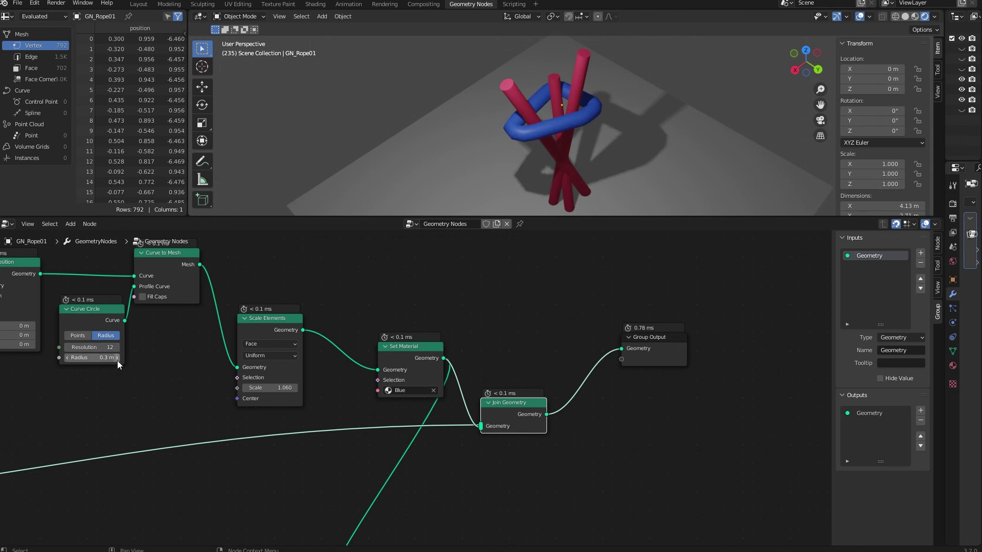
Shift Join Geometry slightly closer below Set Material and set the Curve Circle radius to 0.4 m.
{"action": "left_click_drag", "start_coordinate": [528, 418], "coordinate": [509, 427]}
{"action": "middle_click_drag", "start_coordinate": [659, 73], "coordinate": [625, 87]}
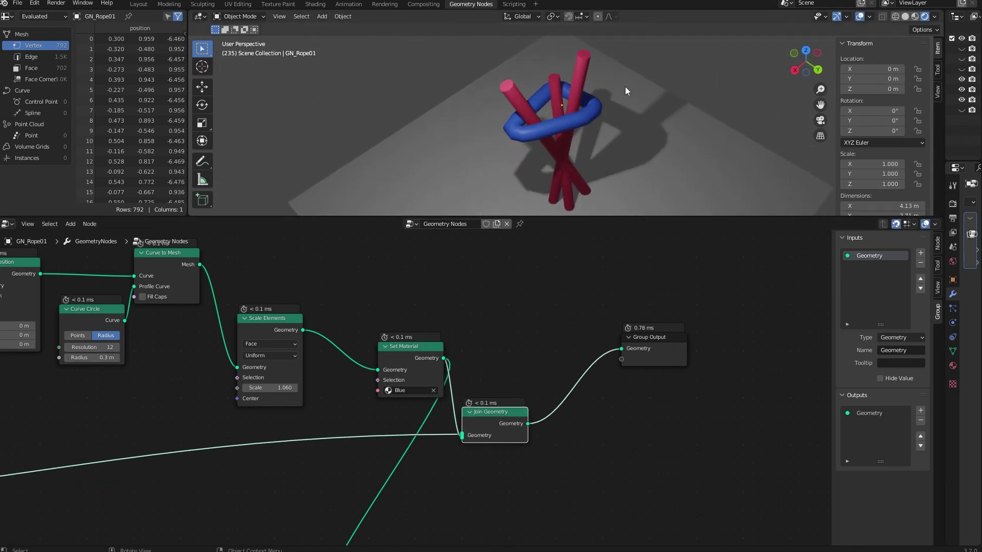
{"action": "left_click", "coordinate": [118, 359]}
{"action": "middle_click_drag", "start_coordinate": [622, 63], "coordinate": [568, 121]}
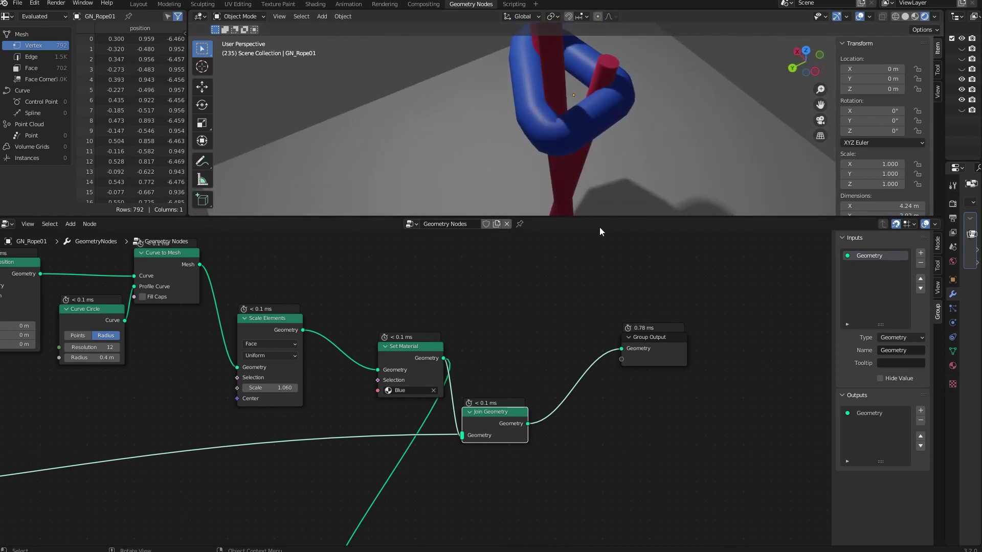
Bring the Group Output down beside Join Geometry and nudge Join Geometry towards it.
{"action": "middle_click_drag", "start_coordinate": [548, 341], "coordinate": [485, 303]}
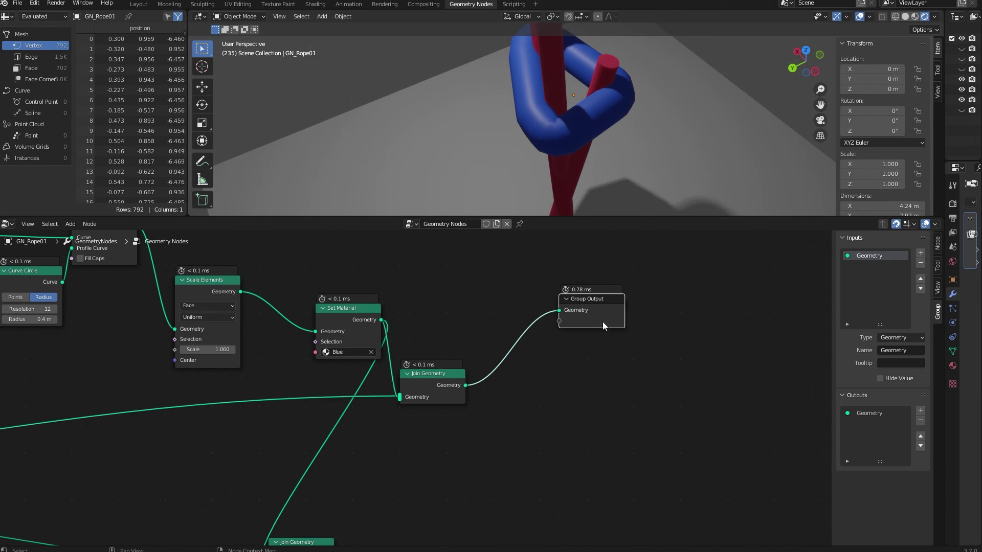
{"action": "left_click_drag", "start_coordinate": [603, 321], "coordinate": [581, 445]}
{"action": "left_click_drag", "start_coordinate": [440, 399], "coordinate": [449, 399]}
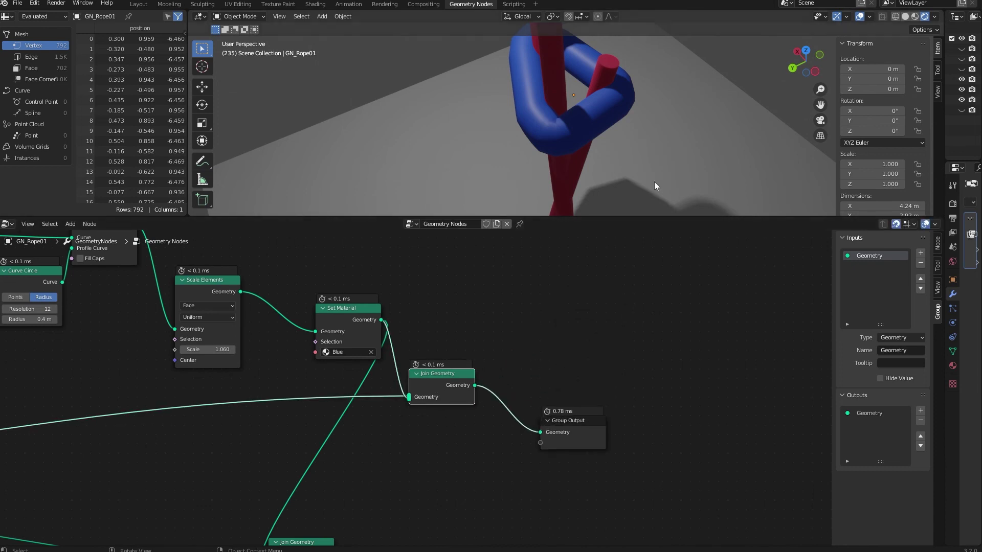
{"action": "middle_click_drag", "start_coordinate": [644, 94], "coordinate": [711, 160]}
{"action": "scroll", "coordinate": [597, 242], "scroll_direction": "down", "scroll_amount": 2}
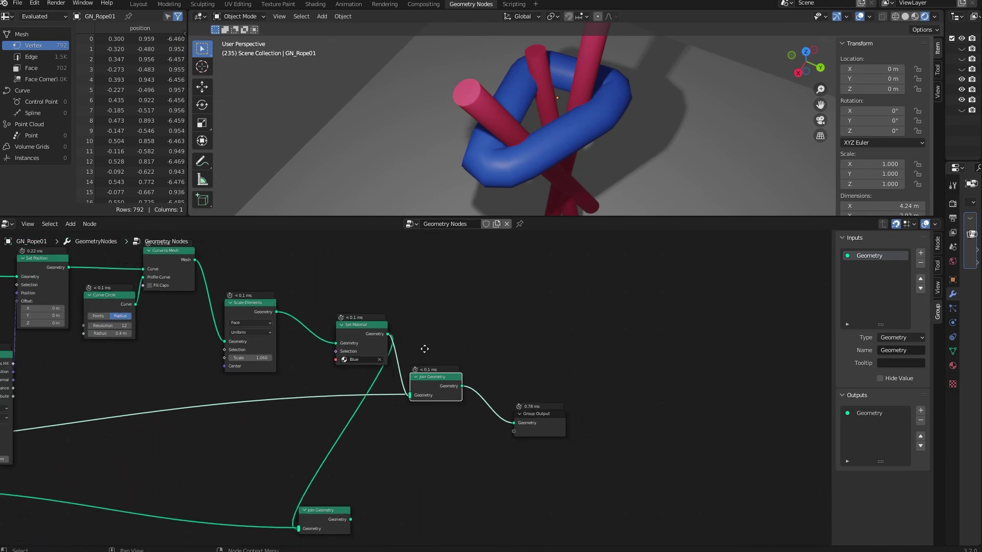
Delete the Join Geometry node nearest Set Material and connect the lower Join Geometry to the Group Output placed beside it.
{"action": "left_click_drag", "start_coordinate": [466, 371], "coordinate": [466, 400]}
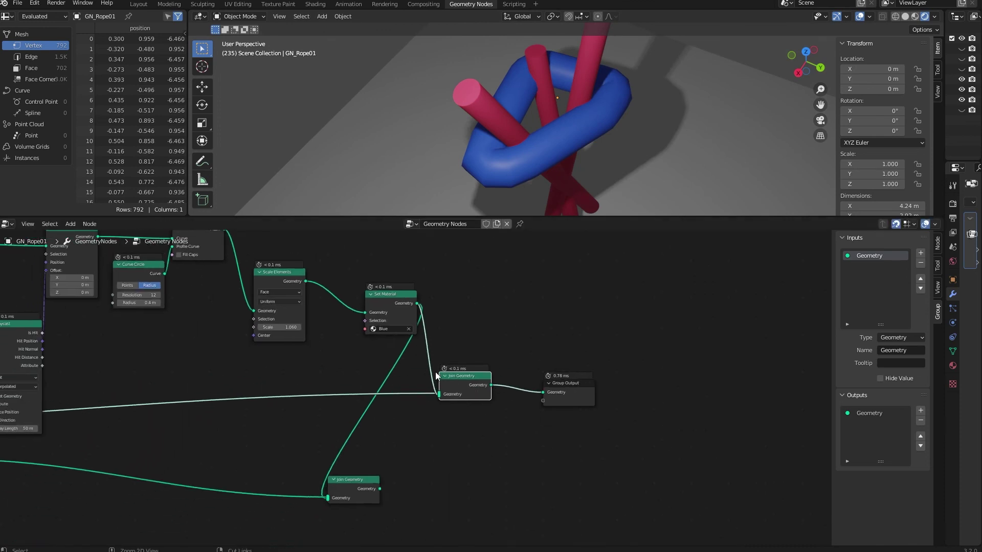
{"action": "right_click_drag", "start_coordinate": [436, 376], "coordinate": [428, 413], "text": "ctrl"}
{"action": "key", "text": "x"}
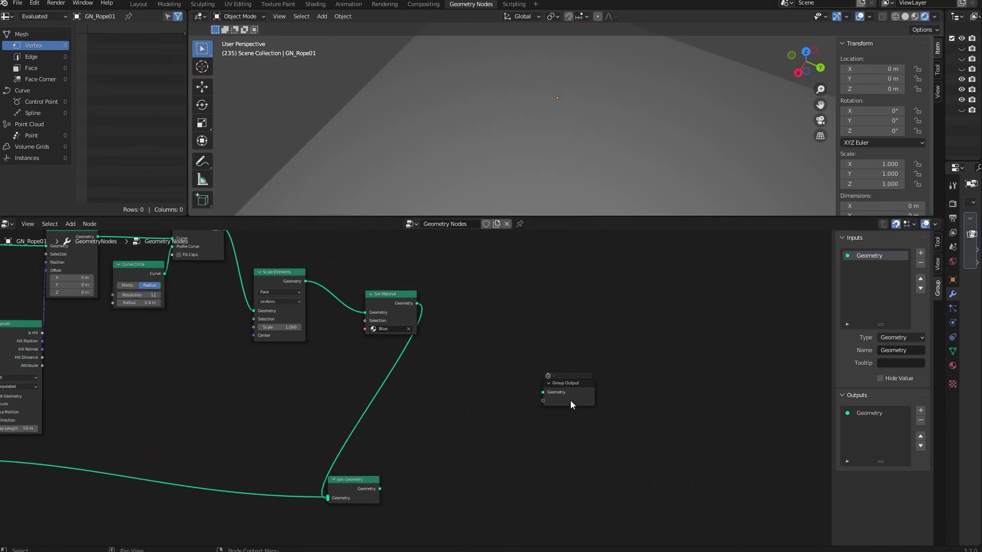
{"action": "left_click_drag", "start_coordinate": [570, 401], "coordinate": [452, 497]}
{"action": "left_click_drag", "start_coordinate": [379, 490], "coordinate": [433, 490]}
{"action": "scroll", "coordinate": [560, 368], "scroll_direction": "down", "scroll_amount": 1}
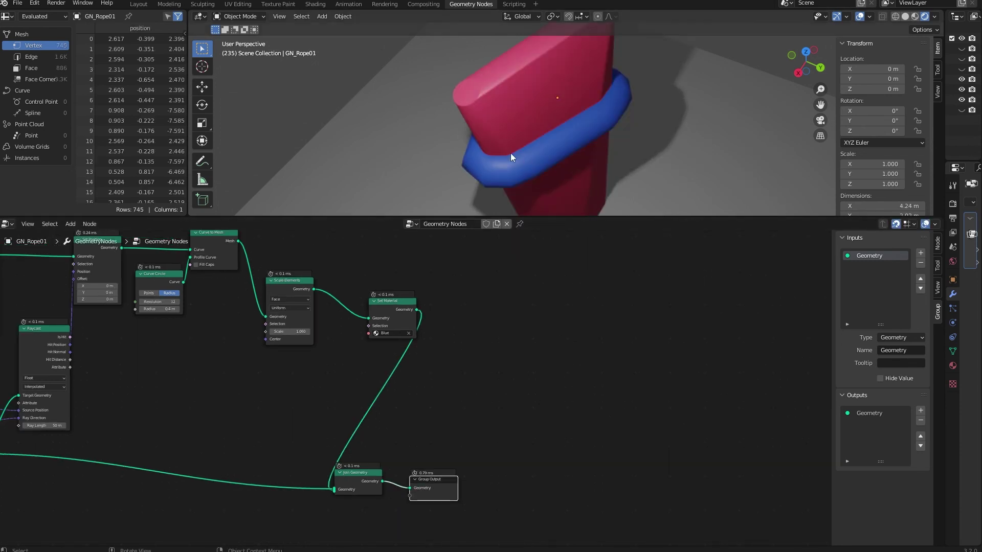
Examine the blue rope ring around the hull, then review the Switch, Convex Hull and Raycast part of the node tree.
{"action": "mouse_move", "coordinate": [511, 153]}
{"action": "middle_mouse_down"}
{"action": "mouse_move", "coordinate": [595, 119]}
{"action": "mouse_move", "coordinate": [607, 155]}
{"action": "mouse_move", "coordinate": [515, 150]}
{"action": "middle_mouse_up"}
{"action": "scroll", "coordinate": [587, 125], "scroll_direction": "down", "scroll_amount": 3}
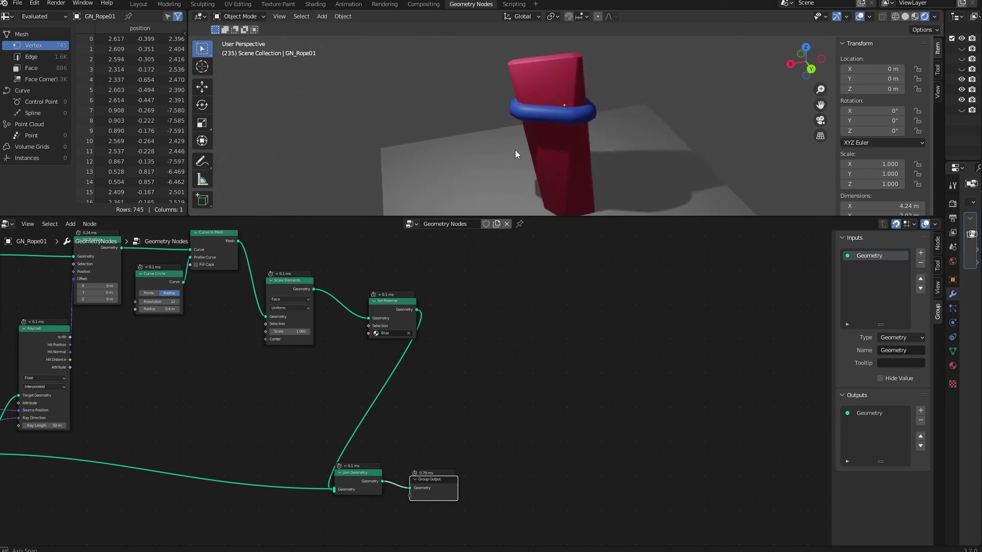
{"action": "middle_click_drag", "start_coordinate": [66, 468], "coordinate": [357, 435]}
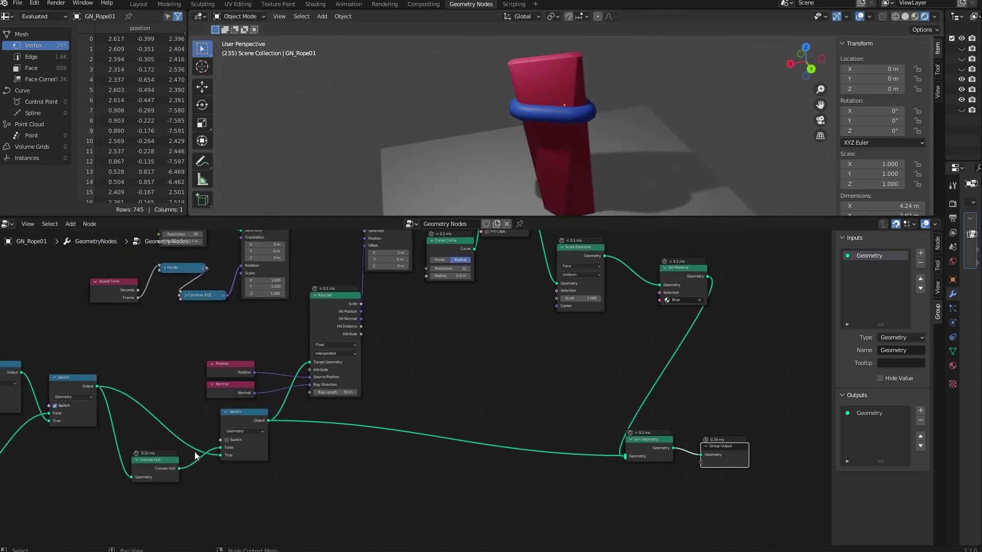
{"action": "middle_click_drag", "start_coordinate": [196, 436], "coordinate": [190, 450]}
{"action": "middle_click_drag", "start_coordinate": [288, 456], "coordinate": [389, 468]}
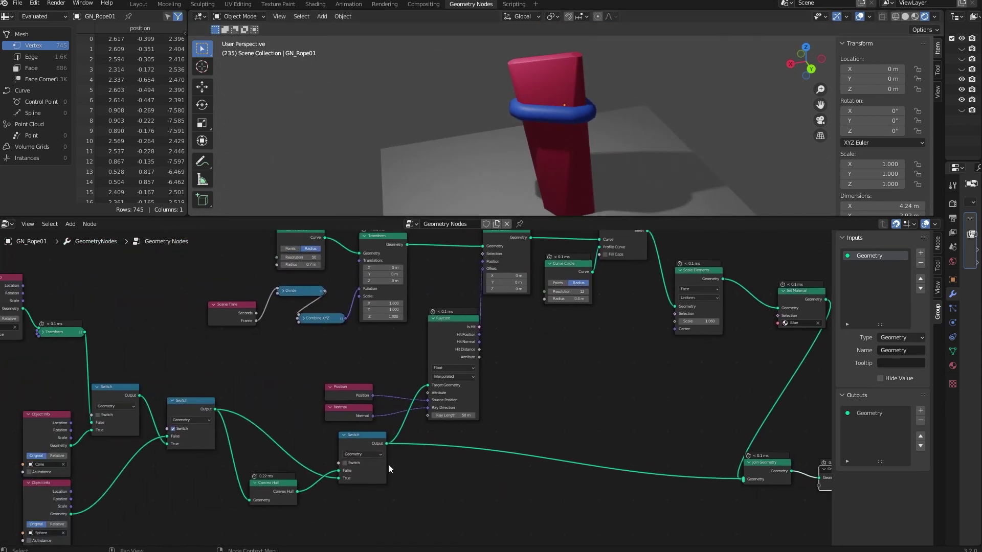
{"action": "middle_click_drag", "start_coordinate": [614, 453], "coordinate": [520, 424]}
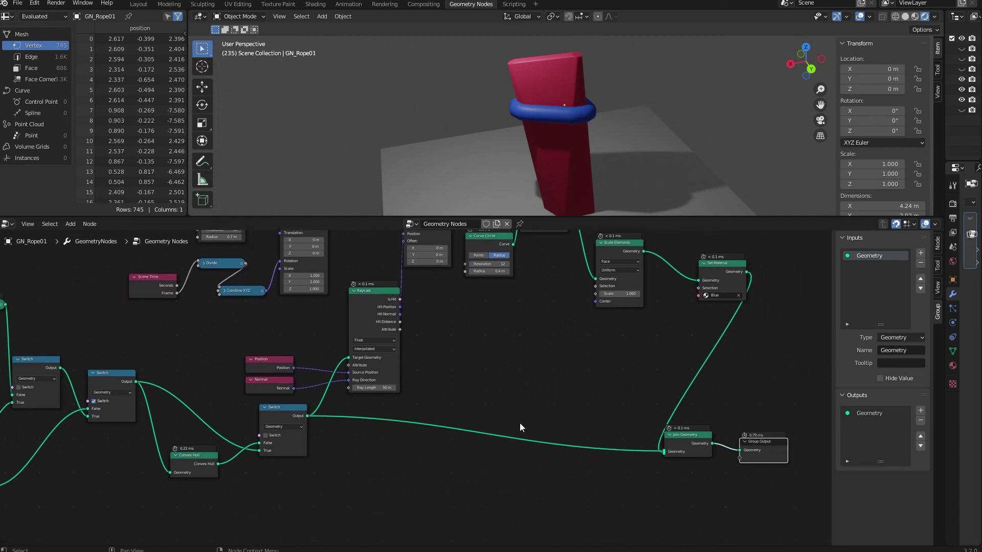